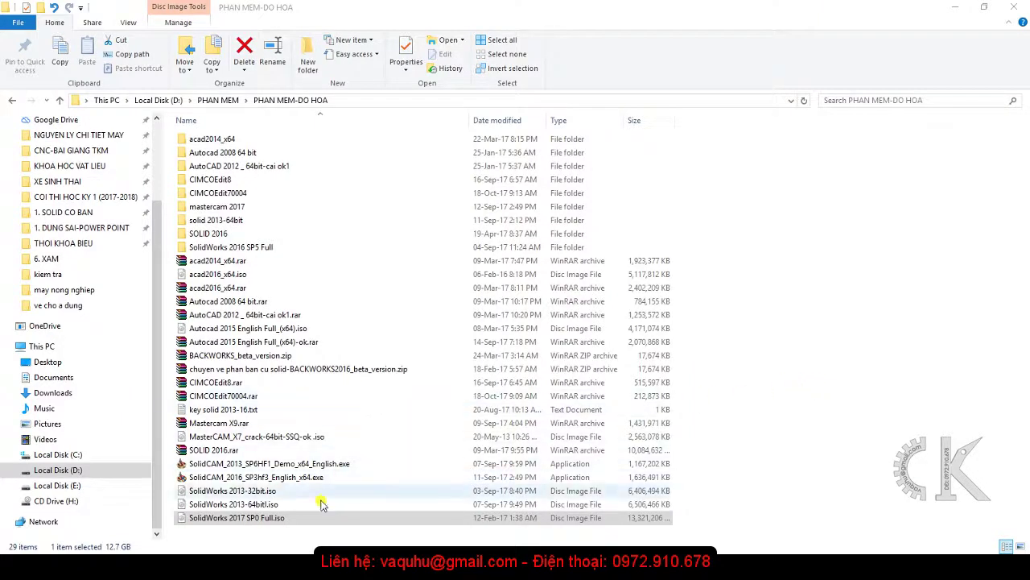
Try opening the SolidWorks 2017 SP0 Full.iso disc image from the PHAN MEM-DO HOA folder
left_click(241, 517)
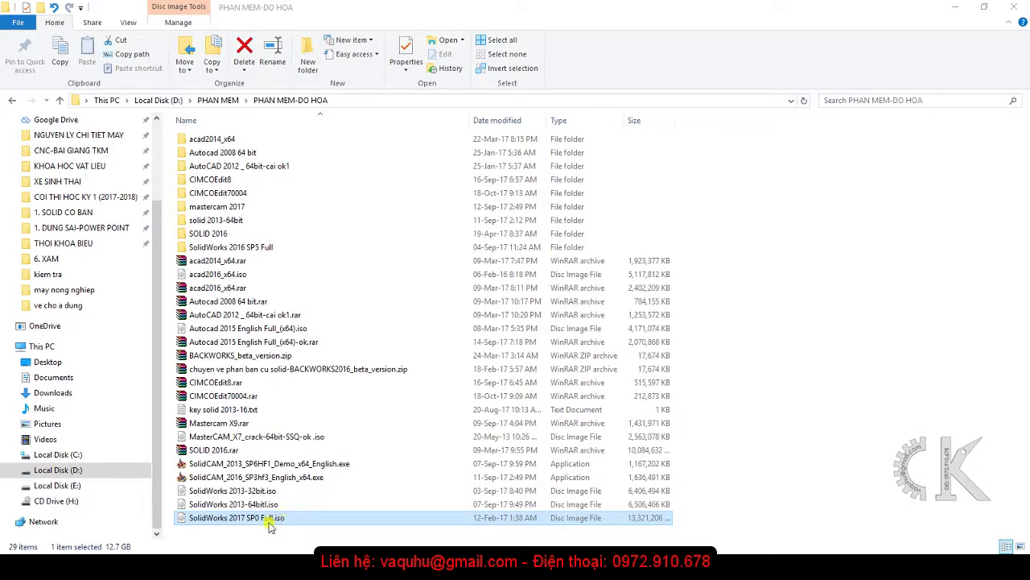
double_click(277, 520)
key("super")
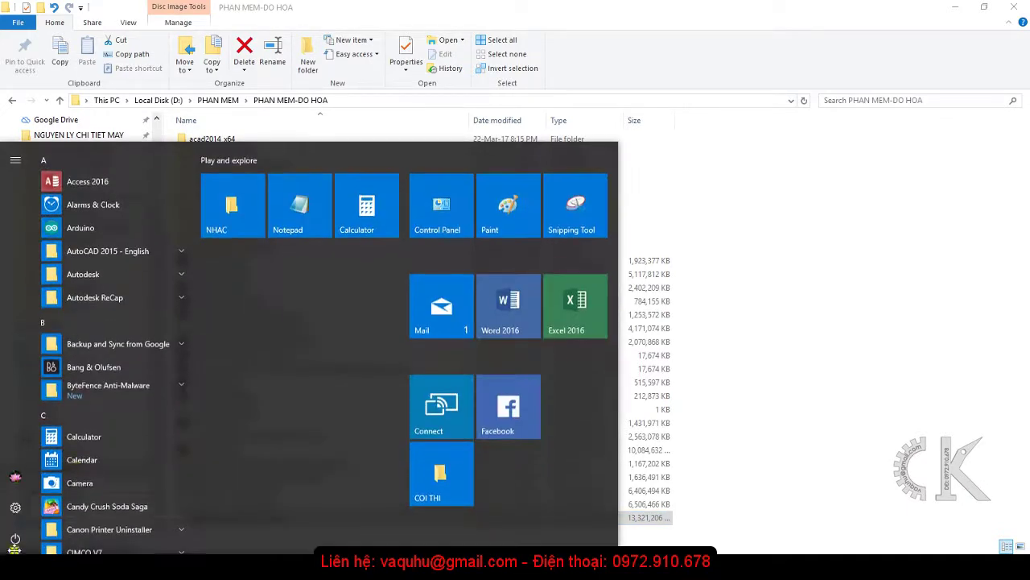
scroll(81, 454, "down", 3)
scroll(80, 455, "down", 3)
scroll(81, 455, "down", 2)
scroll(80, 459, "down", 2)
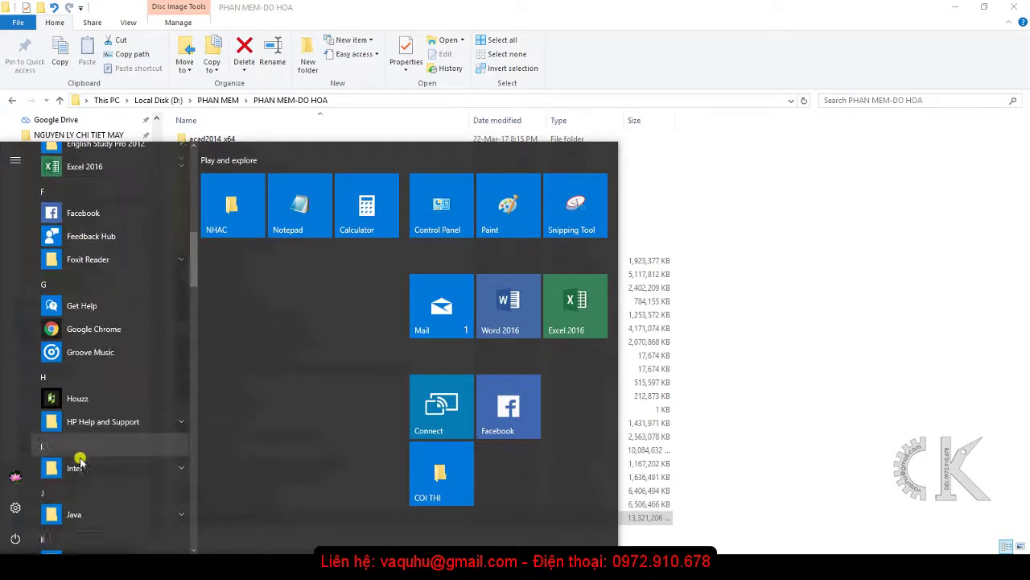
scroll(80, 459, "down", 1)
scroll(81, 459, "down", 3)
scroll(81, 459, "down", 1)
scroll(80, 459, "down", 2)
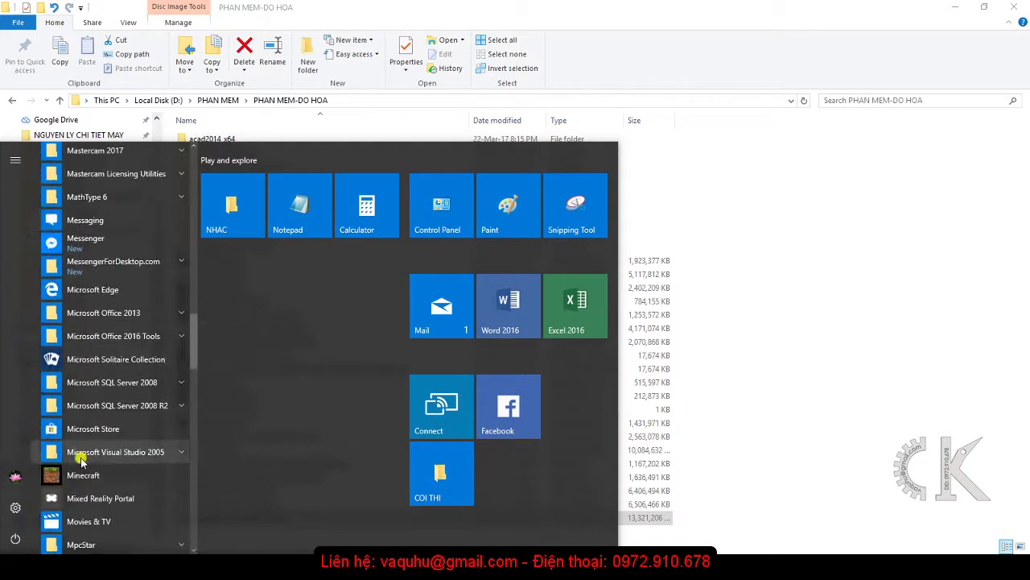
scroll(80, 459, "down", 2)
scroll(81, 459, "down", 2)
scroll(80, 458, "down", 2)
scroll(80, 459, "down", 3)
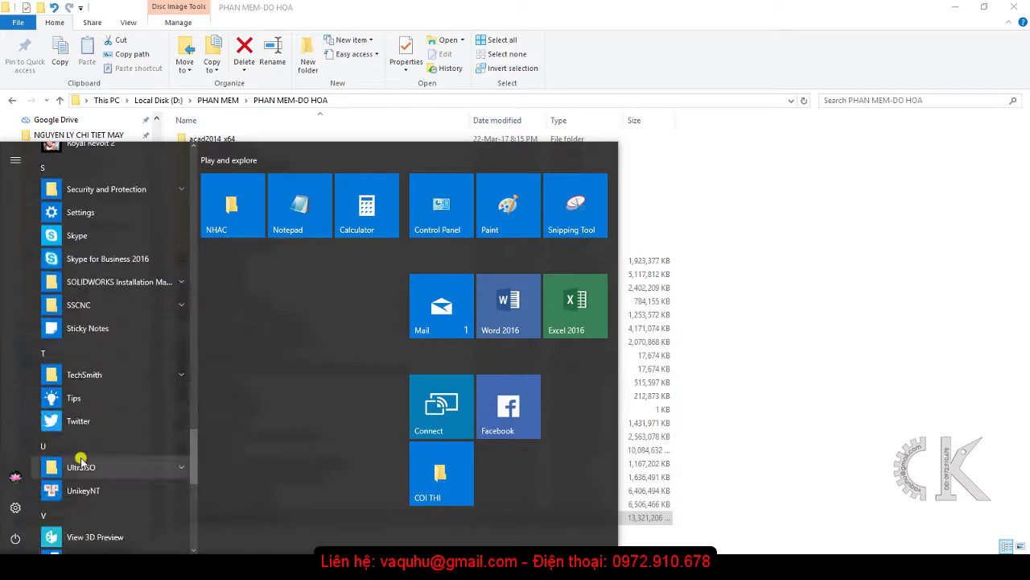
left_click(87, 468)
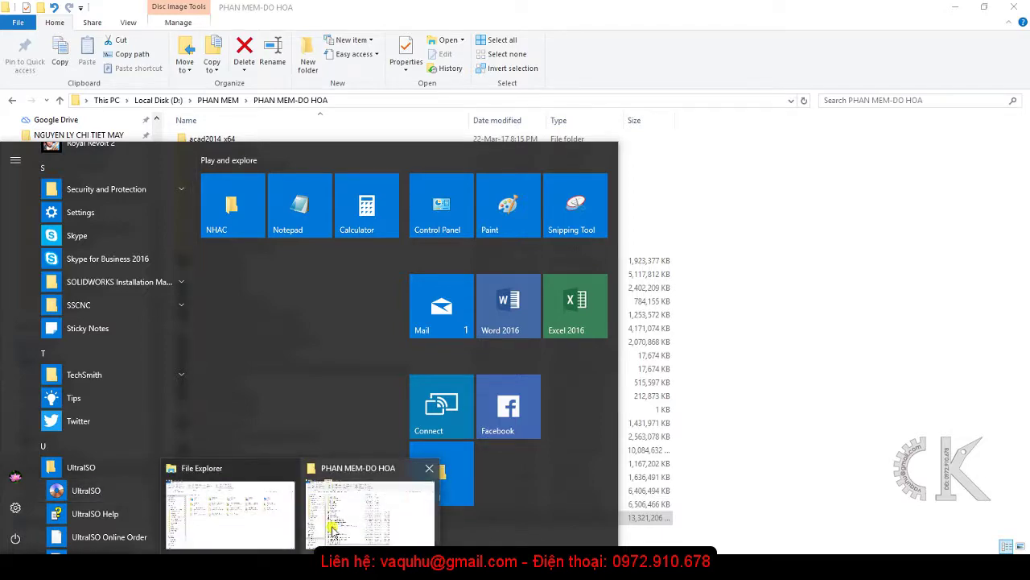
left_click(332, 529)
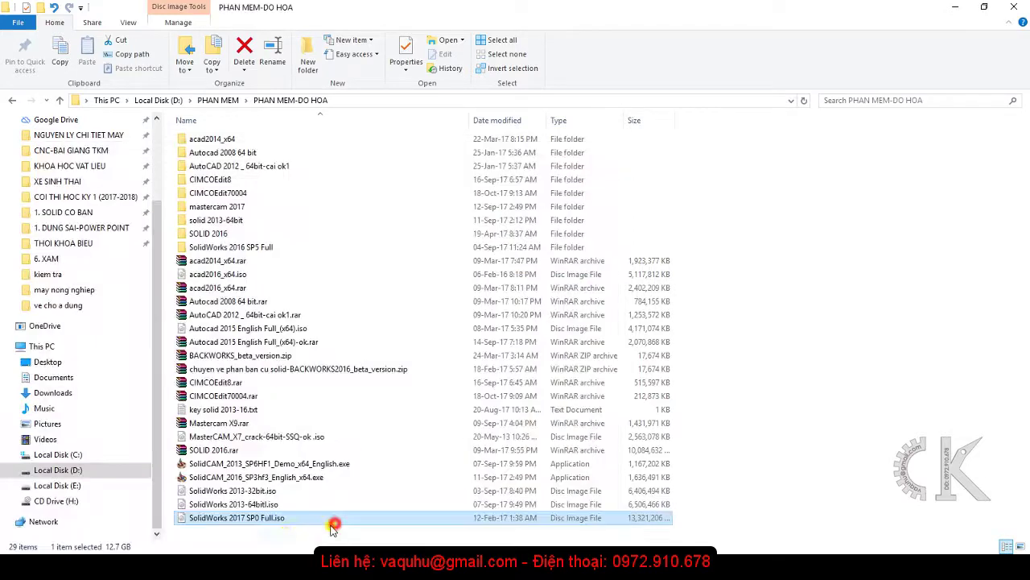
Mount SolidWorks 2017 SP0 Full.iso as the Solidworks1 DVD drive (F:)
right_click(246, 519)
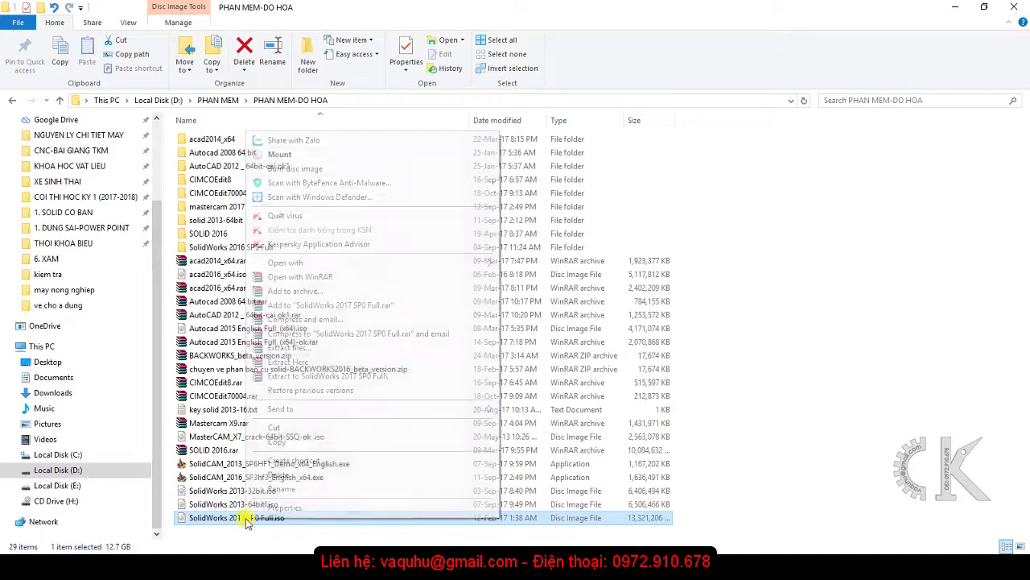
left_click(313, 157)
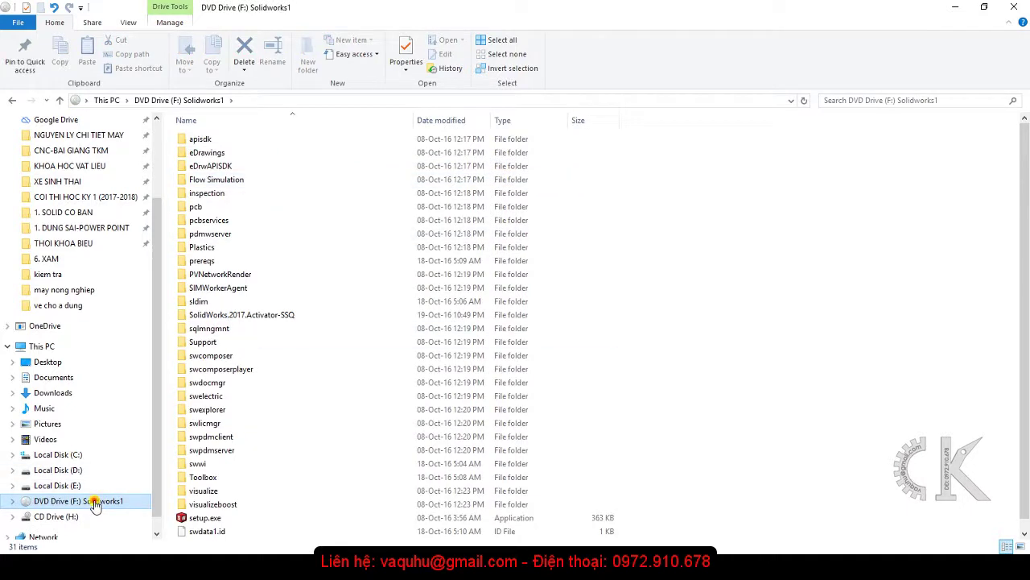
Launch SW.Activator.exe from the SolidWorks.2017.Activator-SSQ folder on the mounted drive
left_click(272, 316)
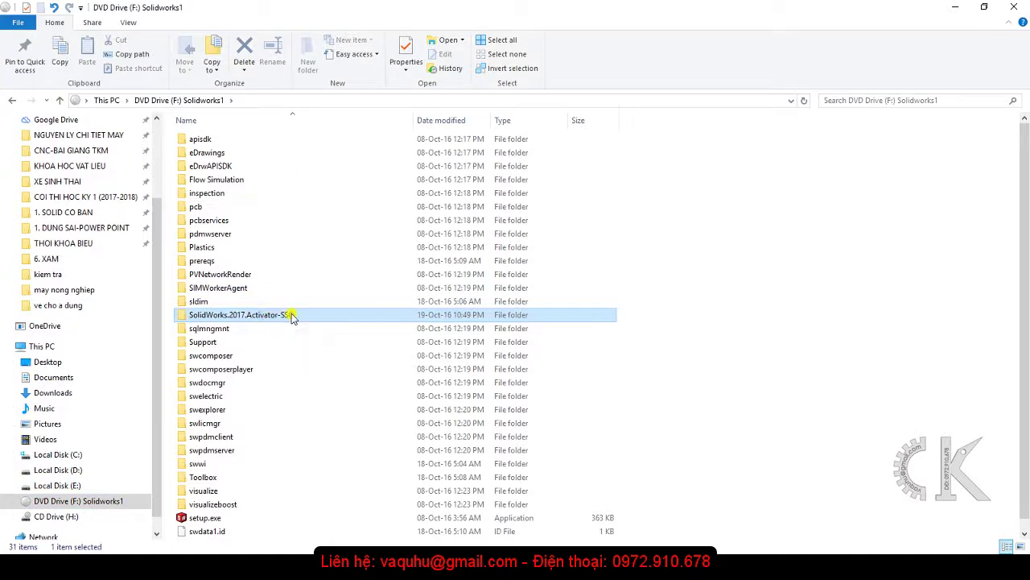
double_click(290, 316)
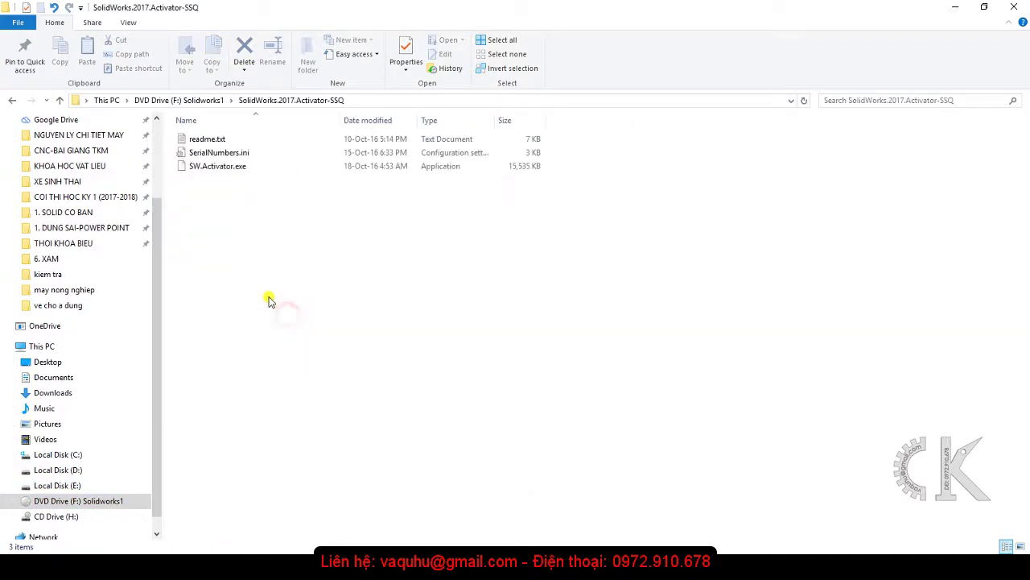
double_click(207, 169)
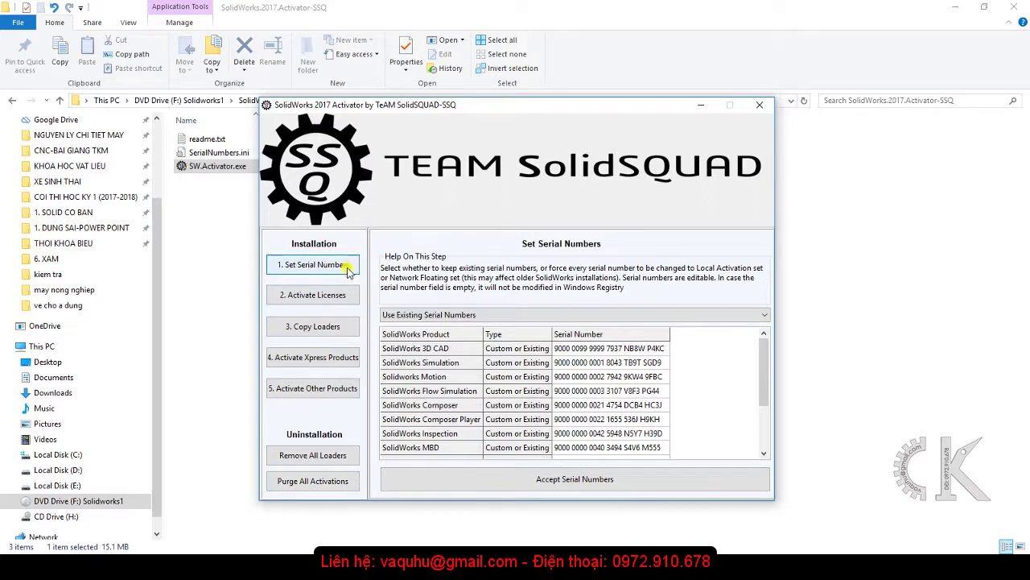
Force Local Activation serial numbers for all products and accept the change
left_click(425, 316)
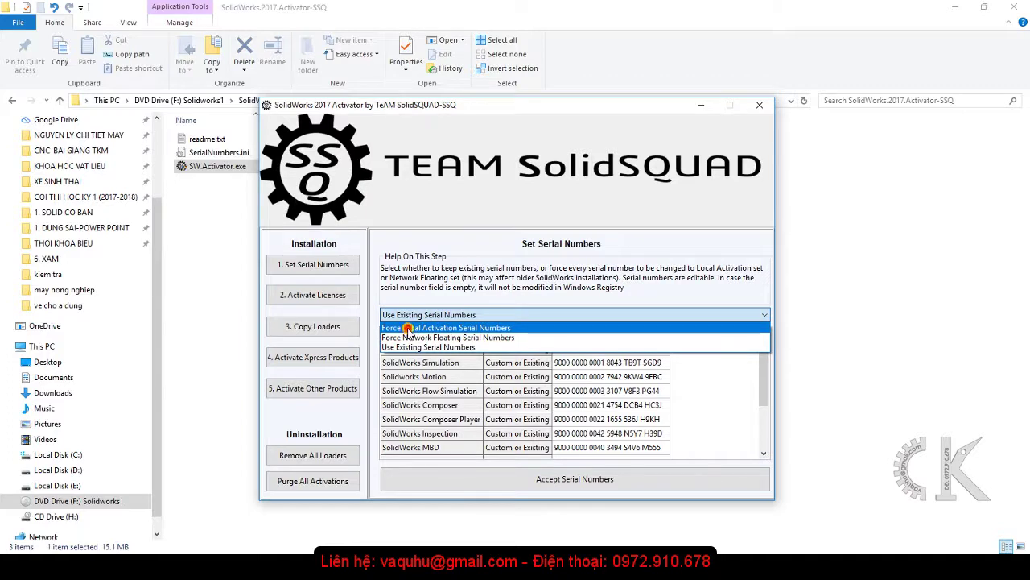
left_click(409, 328)
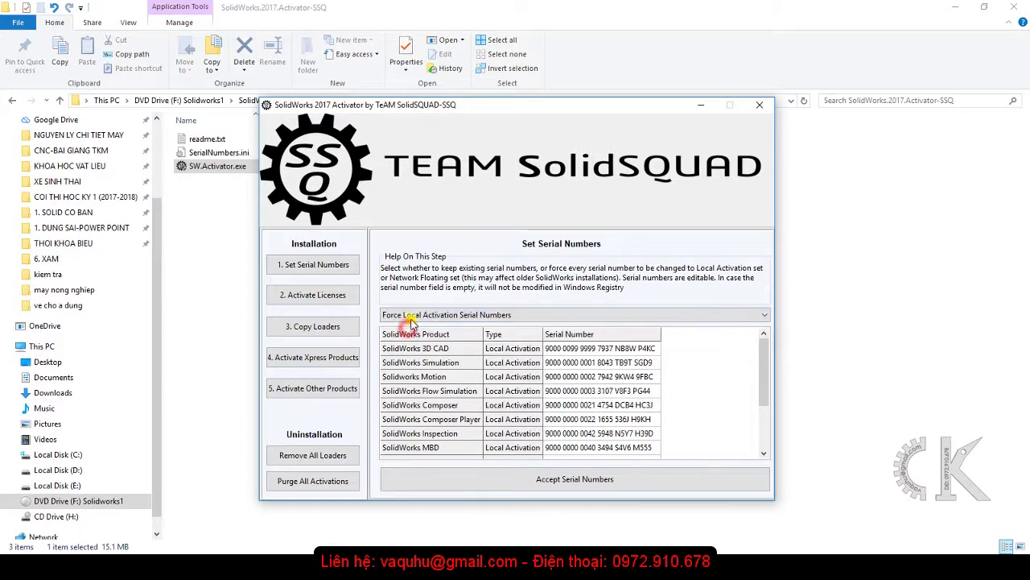
left_click(555, 483)
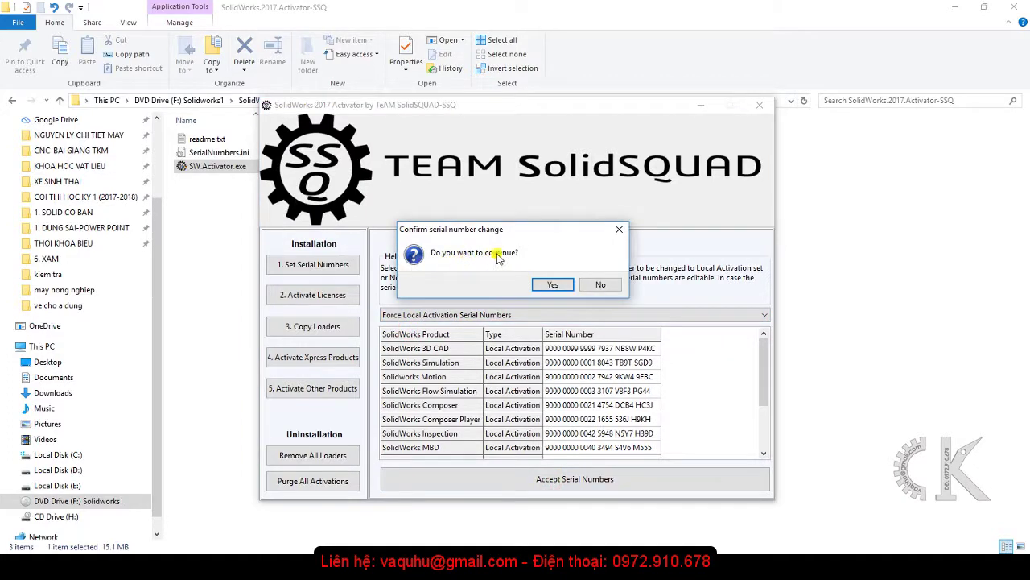
left_click(552, 285)
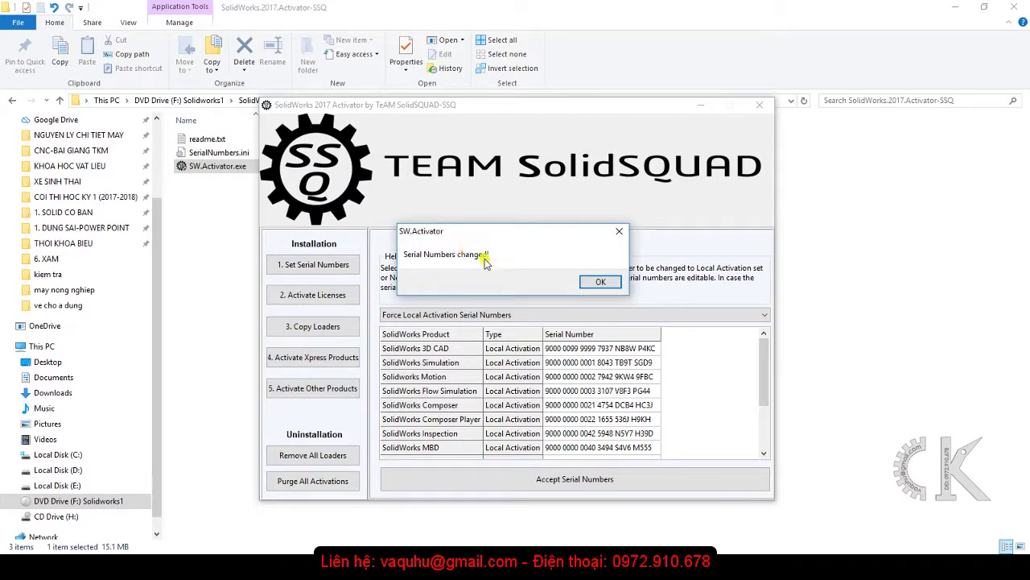
left_click(601, 282)
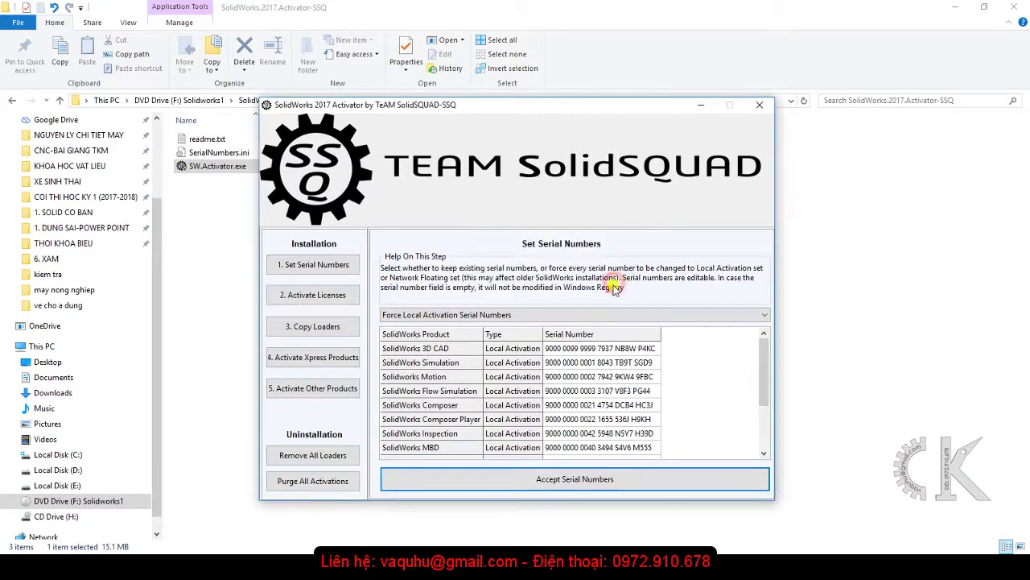
Activate the licenses without generating an SNL network license file, then close the activator
left_click(322, 296)
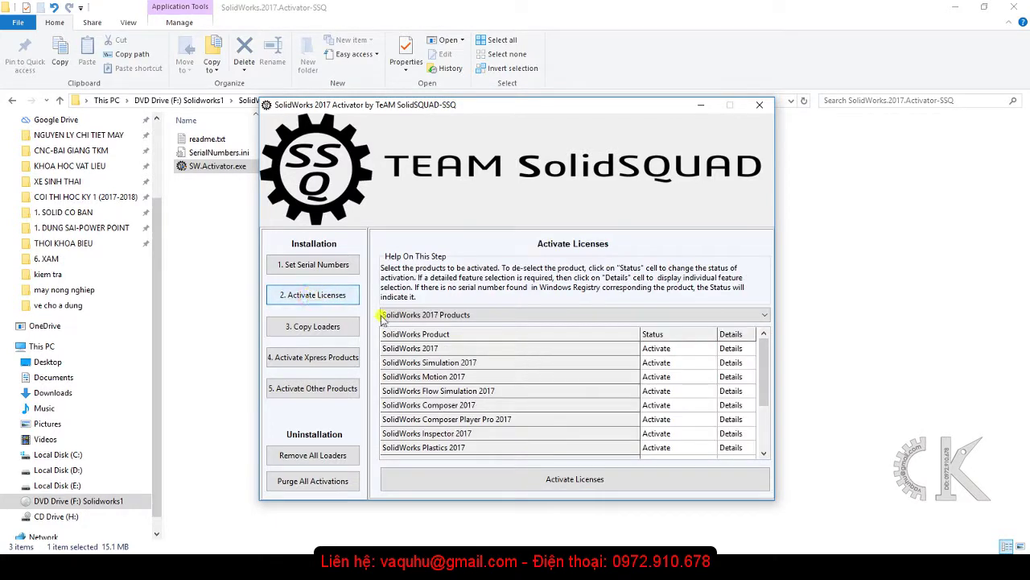
left_click(569, 480)
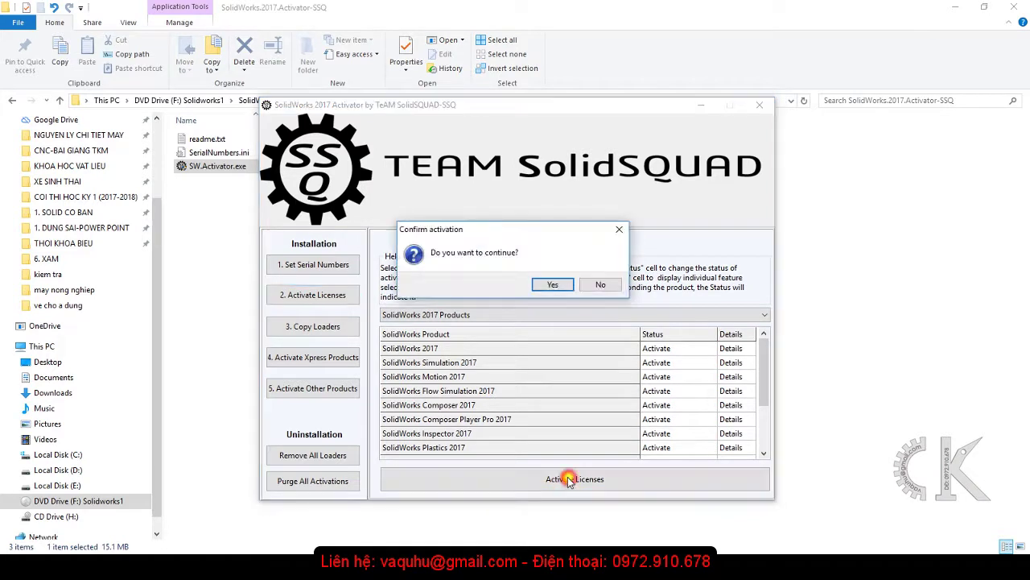
left_click(552, 284)
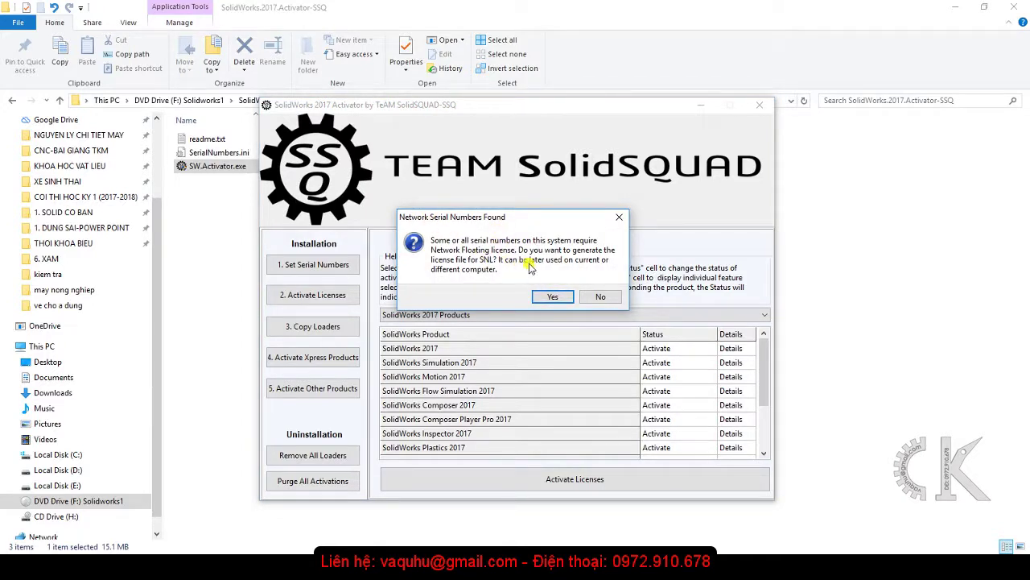
left_click(602, 297)
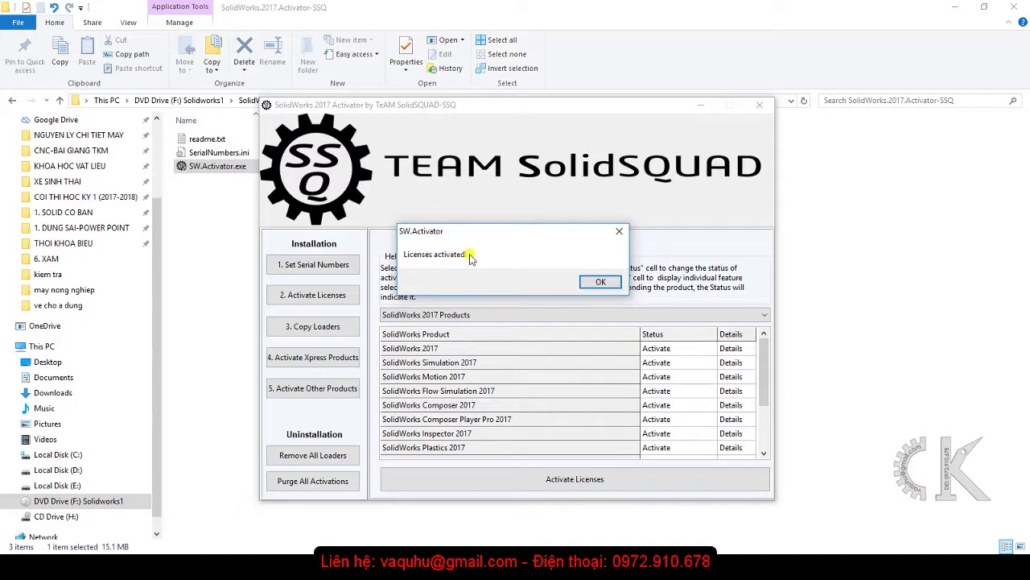
left_click(600, 281)
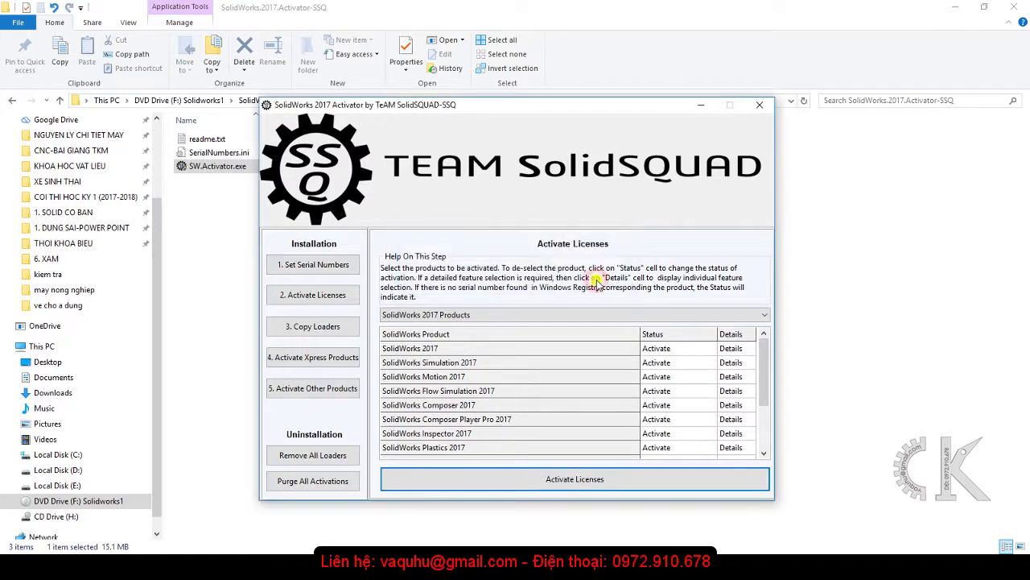
left_click(757, 108)
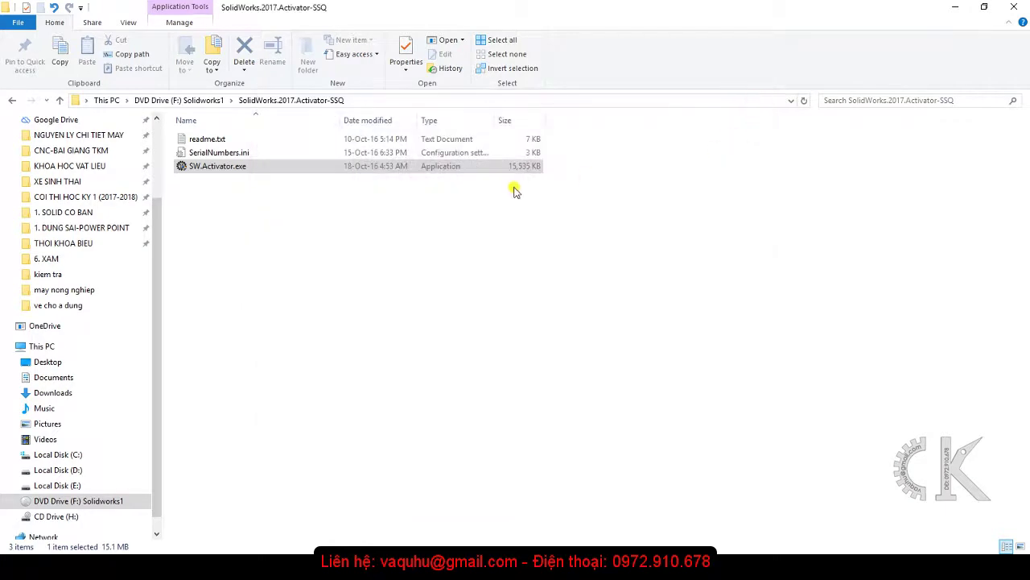
Run setup.exe from the root folder of the Solidworks1 drive
left_click(201, 101)
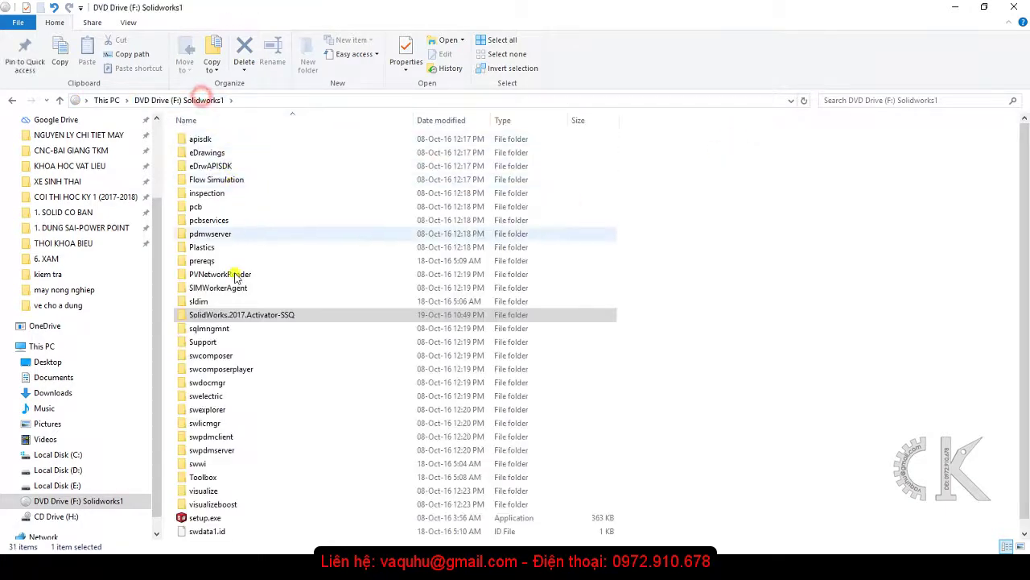
scroll(242, 339, "down", 1)
left_click(219, 504)
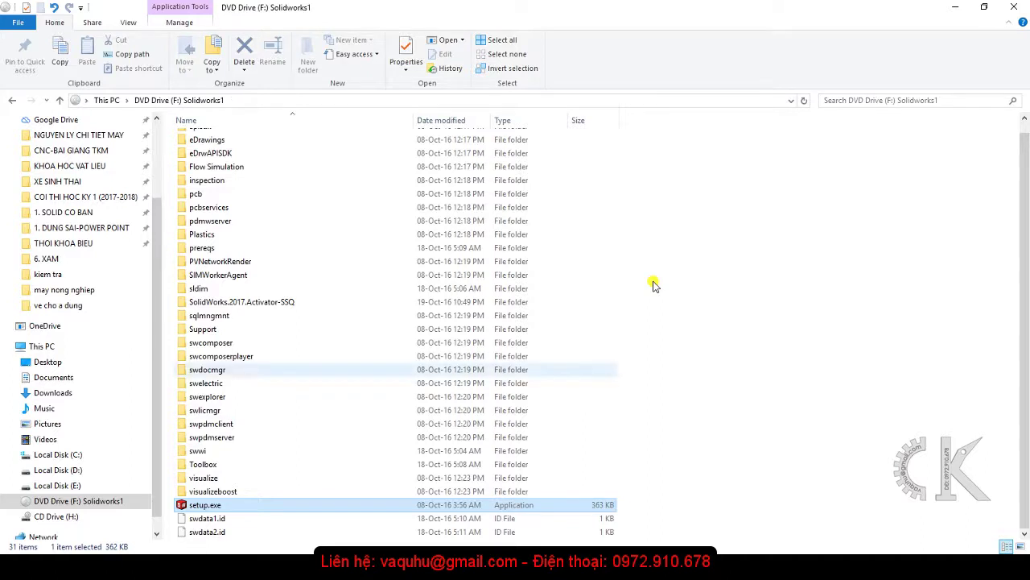
key("Return")
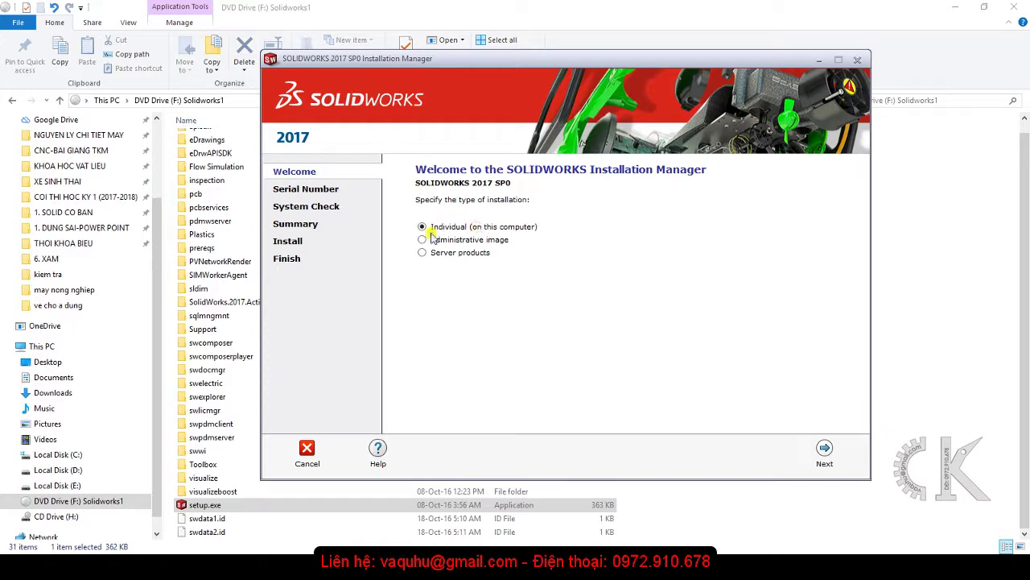
Proceed with an Individual installation, accepting the pre-filled serial numbers
left_click(825, 450)
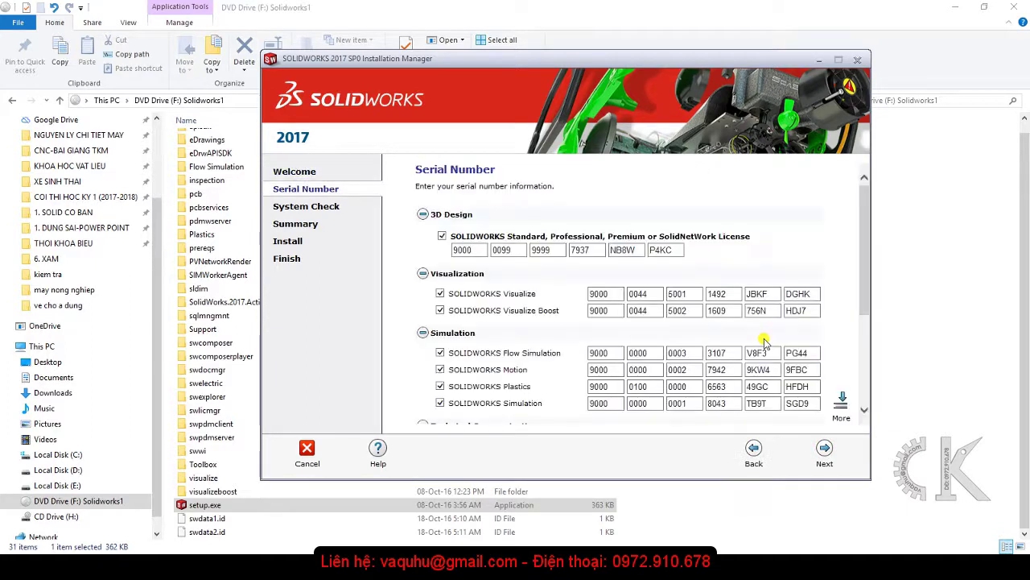
scroll(592, 314, "down", 5)
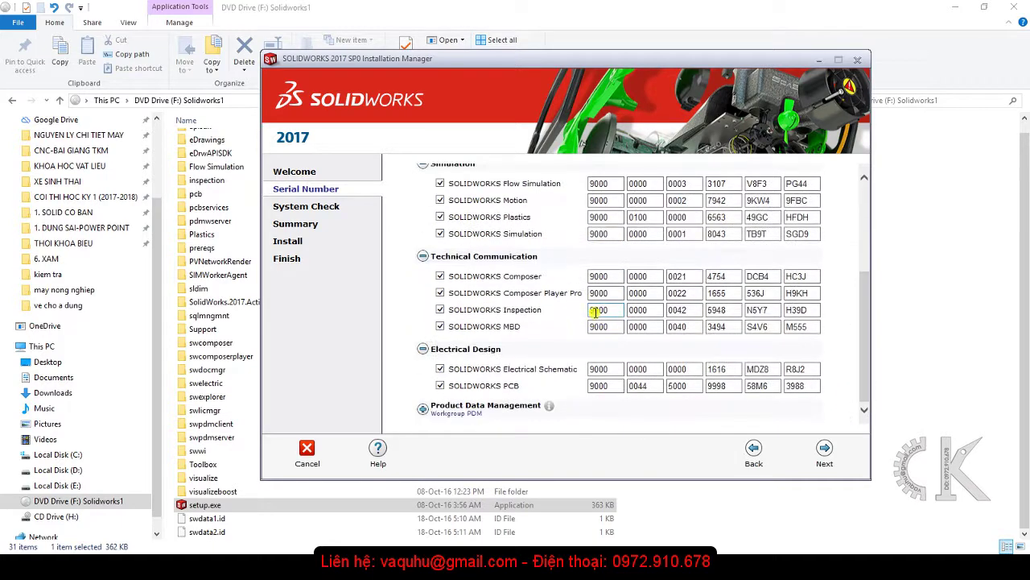
left_click(828, 451)
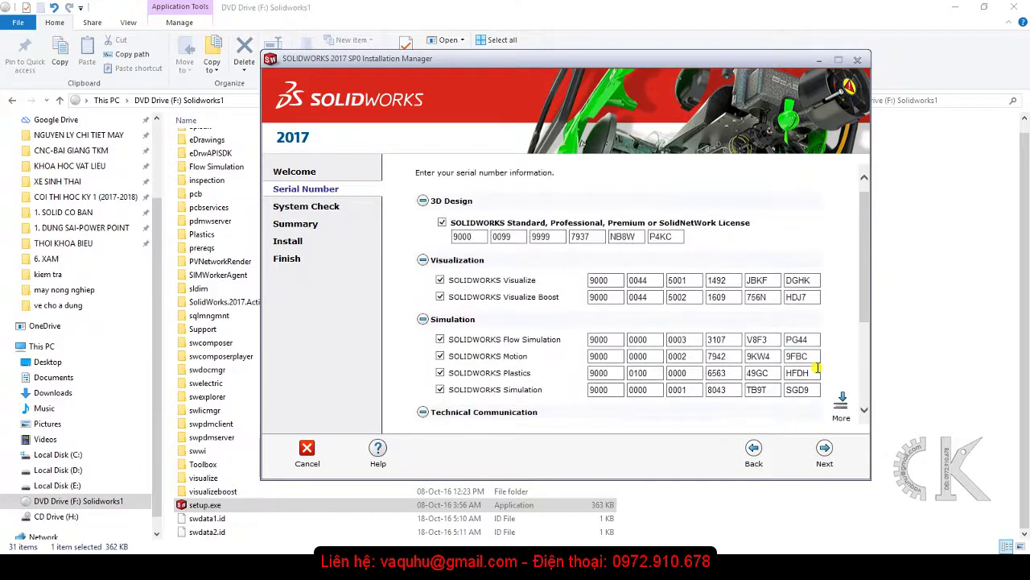
scroll(816, 368, "down", 3)
scroll(817, 368, "down", 1)
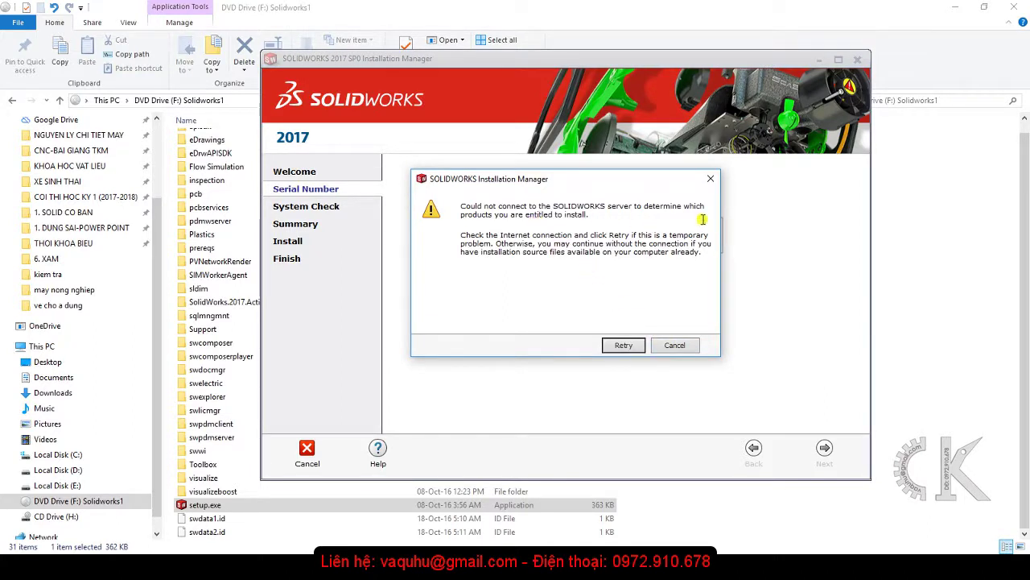
Retry the server connection, then cancel it to continue offline to the Summary
left_click(623, 346)
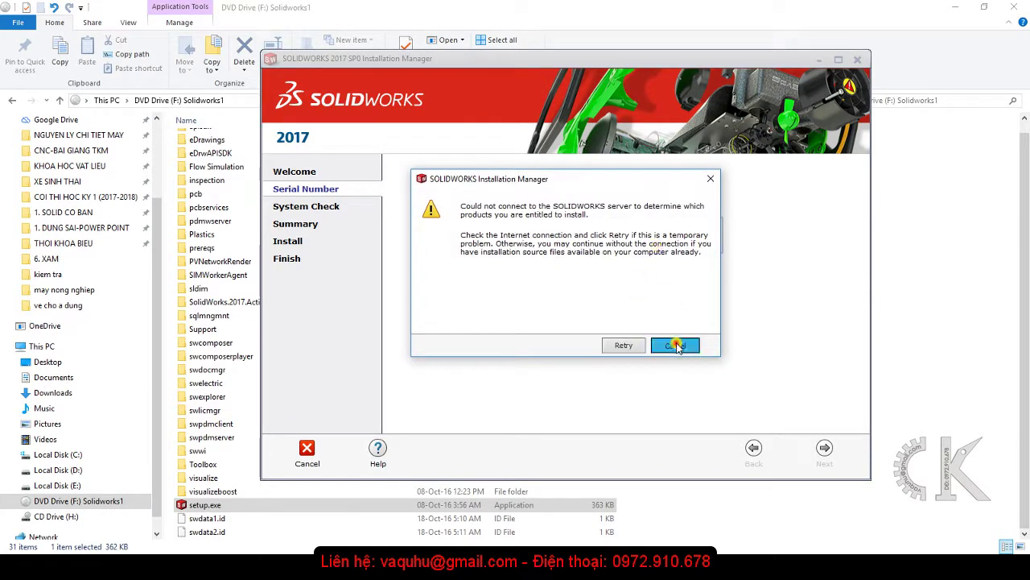
left_click(675, 344)
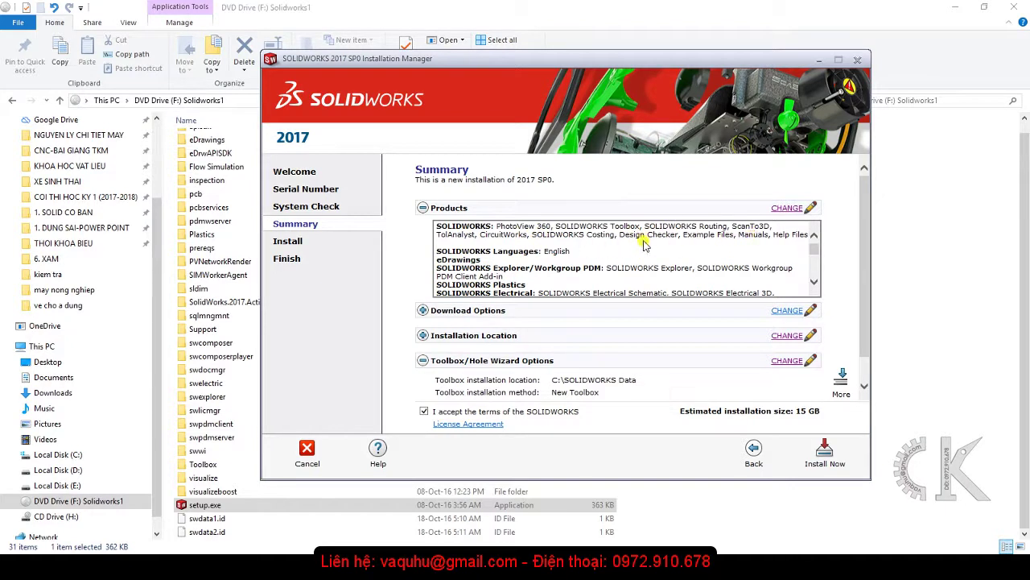
In product selection, uncheck eDrawings, SOLIDWORKS Explorer/Workgroup PDM, Plastics and Electrical
left_click(794, 208)
left_click(793, 209)
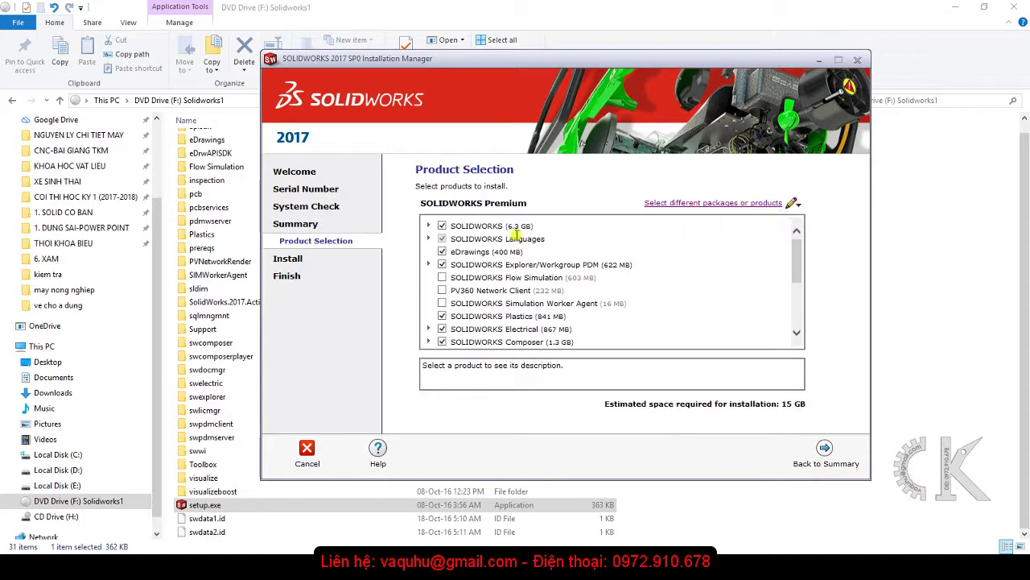
left_click(443, 252)
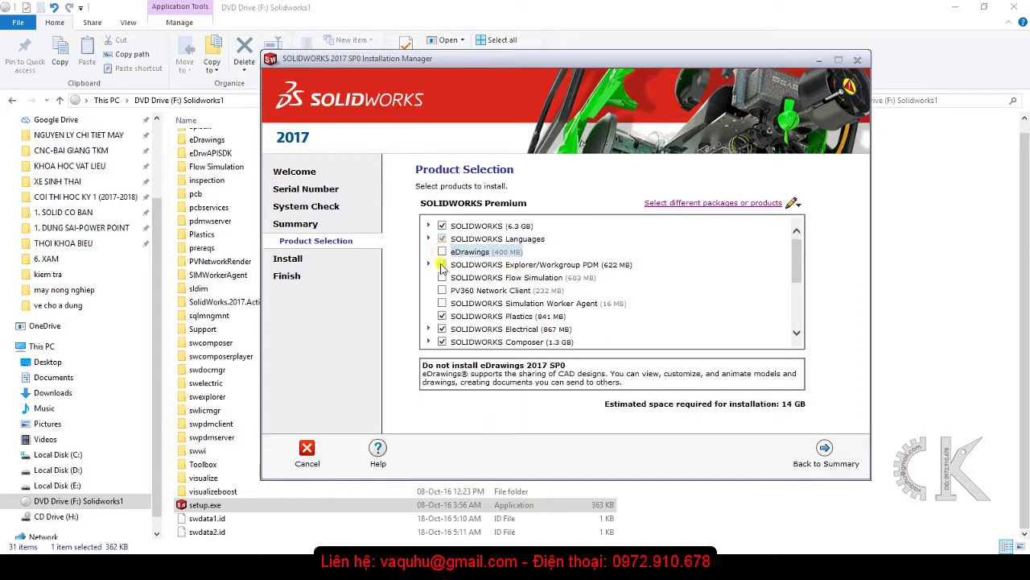
left_click(442, 264)
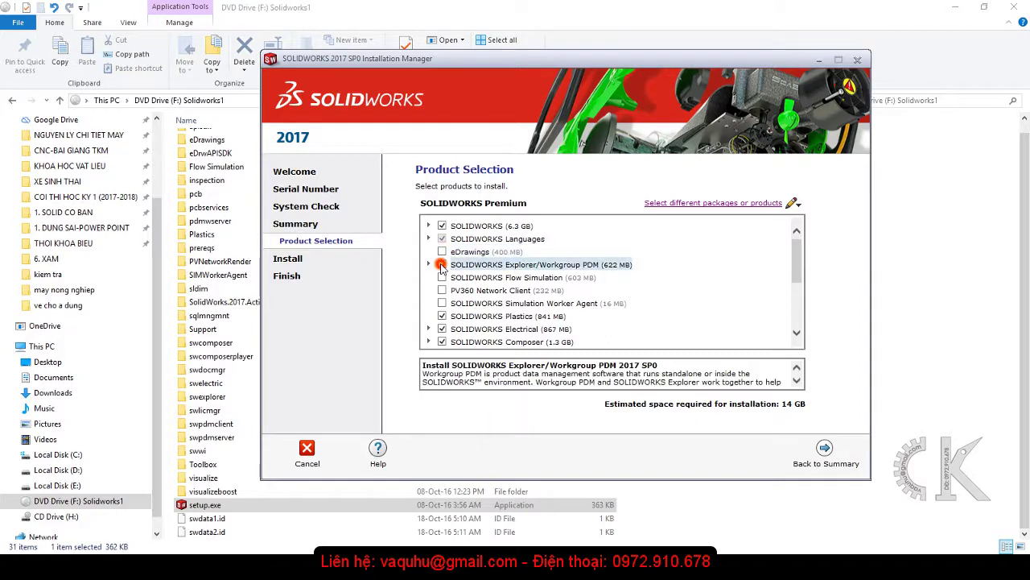
left_click(442, 316)
left_click(442, 329)
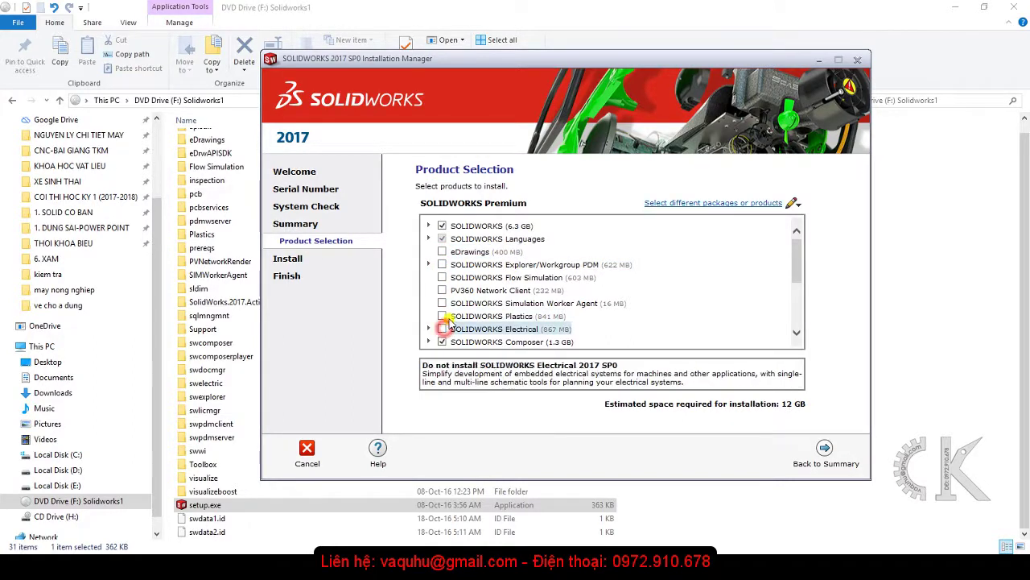
scroll(443, 314, "down", 1)
Uncheck Composer, Composer Player, Inspection, Visualize, Visualize Boost and PCB
left_click(442, 303)
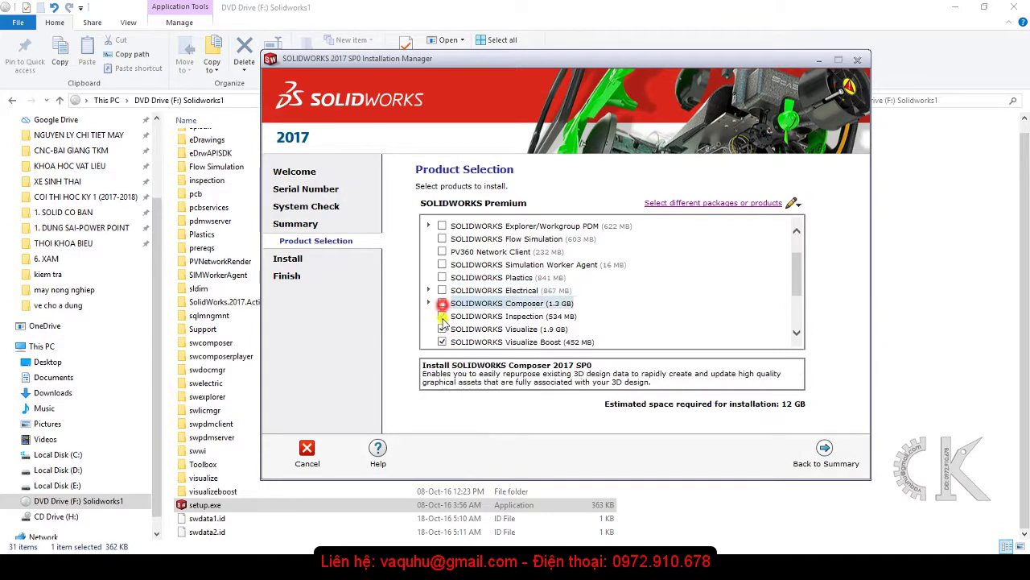
left_click(442, 303)
left_click(442, 316)
left_click(441, 315)
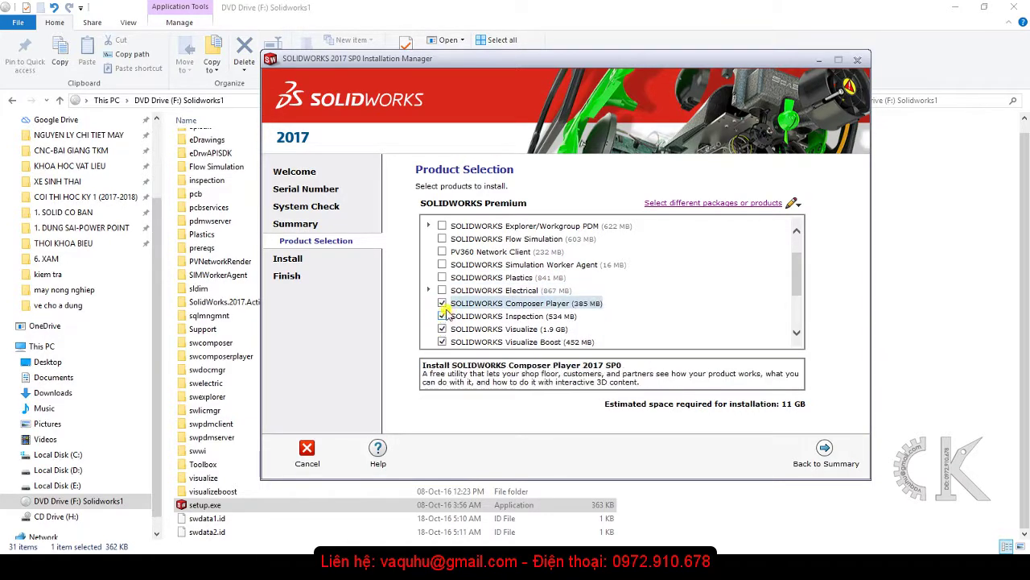
left_click(442, 303)
left_click(443, 316)
left_click(442, 316)
left_click(442, 328)
left_click(442, 303)
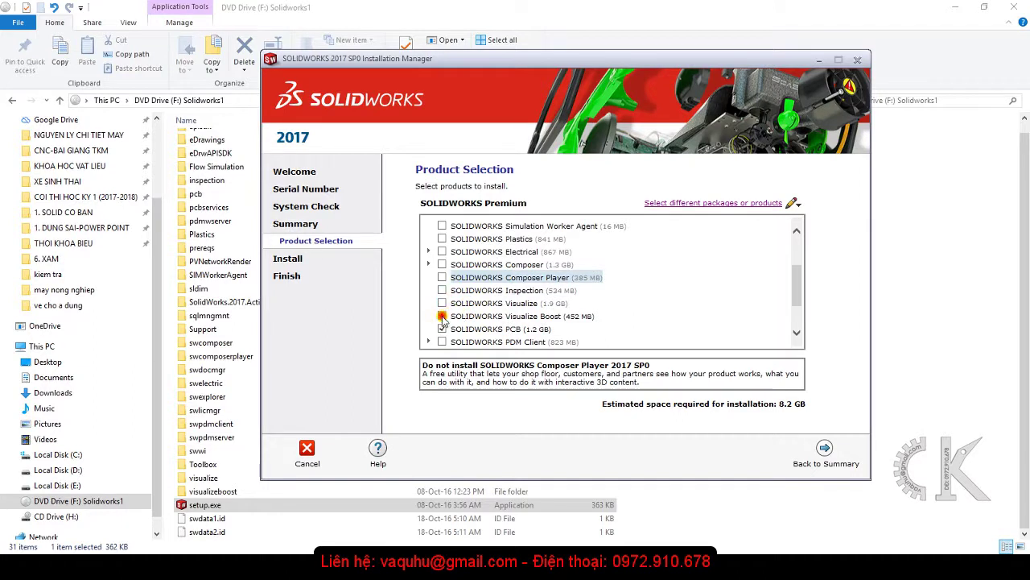
left_click(442, 316)
left_click(442, 328)
scroll(524, 306, "down", 1)
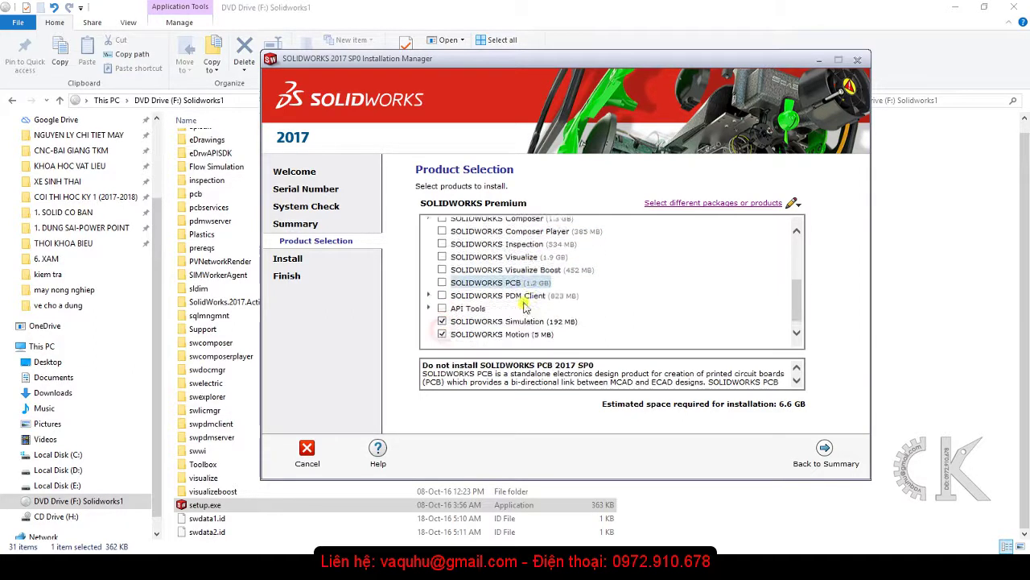
scroll(617, 279, "up", 2)
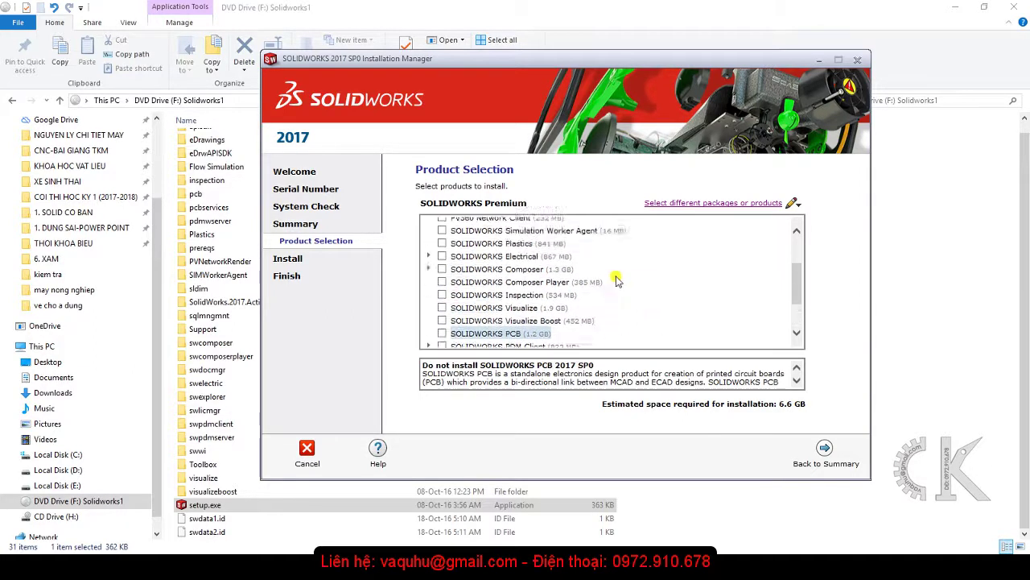
scroll(617, 279, "up", 3)
scroll(618, 277, "down", 2)
scroll(621, 285, "down", 3)
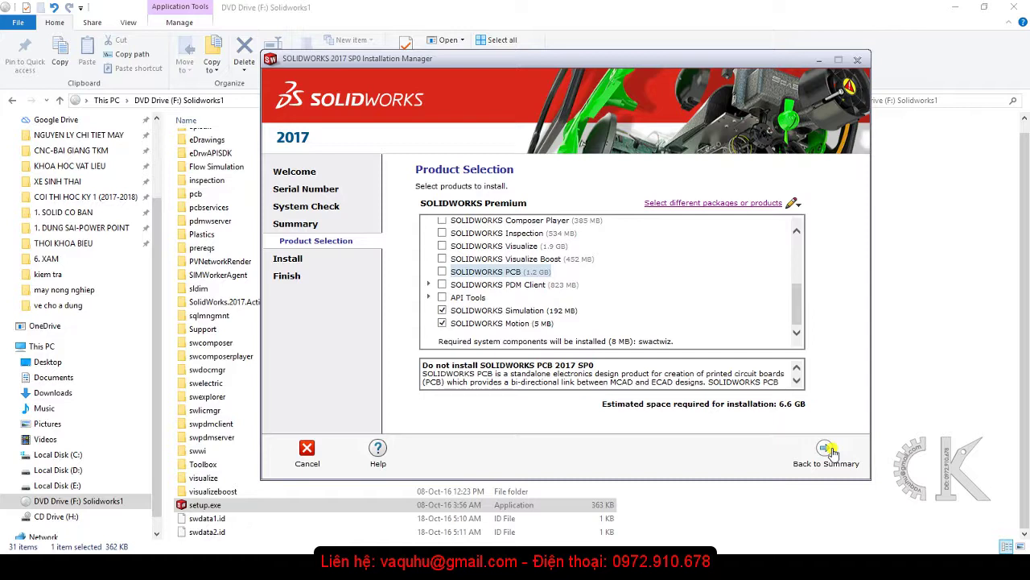
Install the chosen products, decline the Customer Experience Improvement Program, and finish
left_click(829, 451)
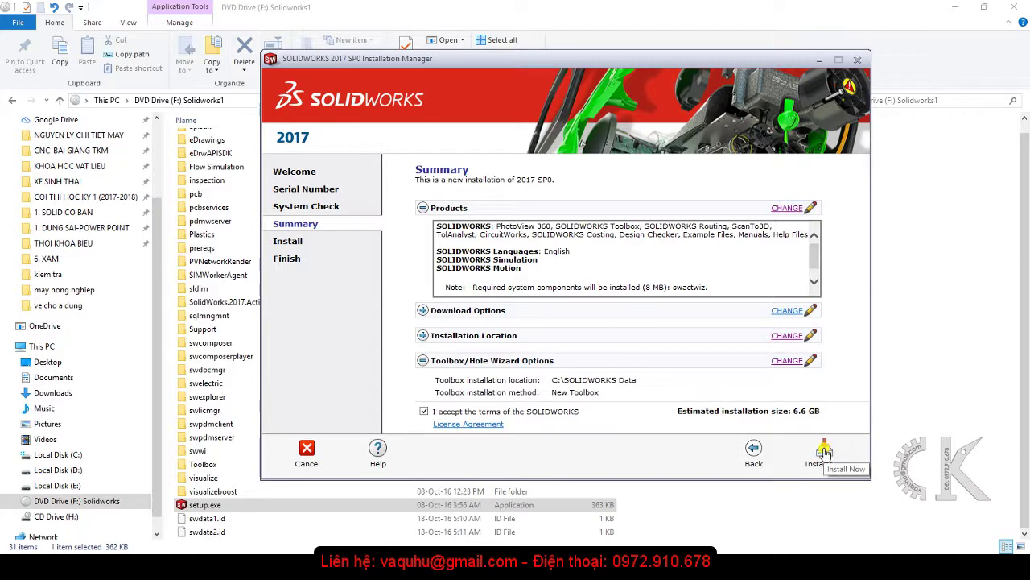
left_click(826, 453)
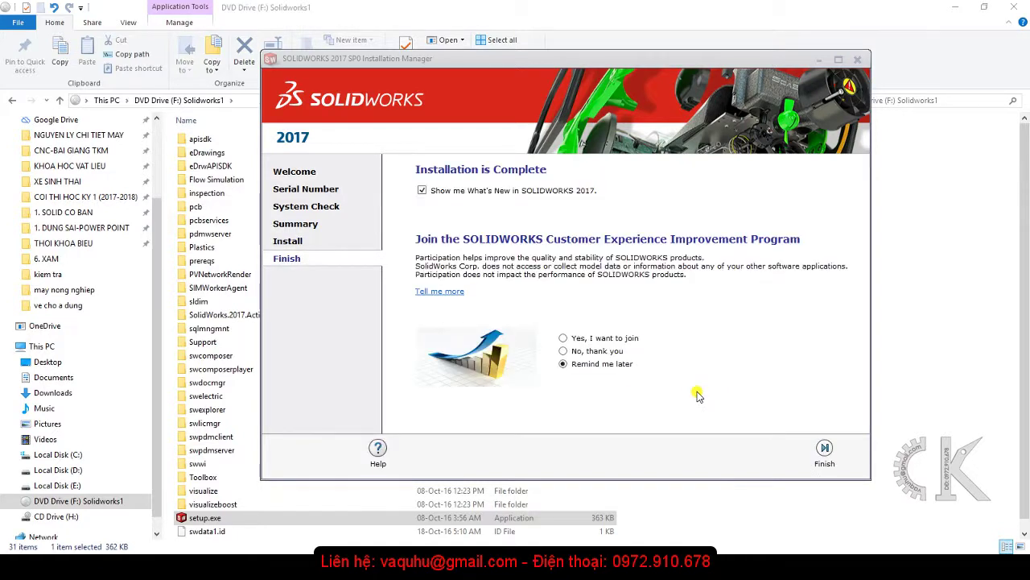
left_click(564, 351)
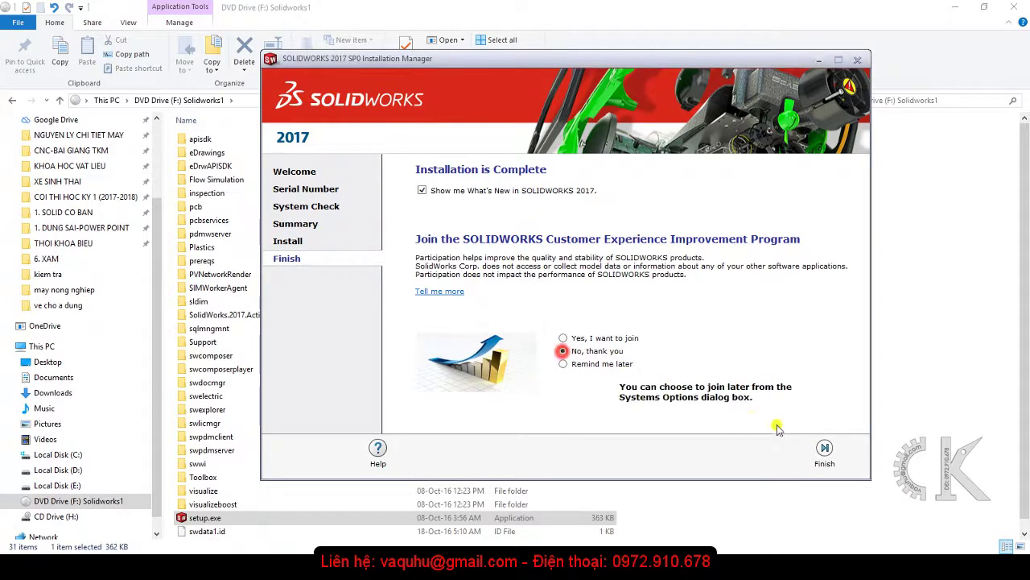
left_click(822, 447)
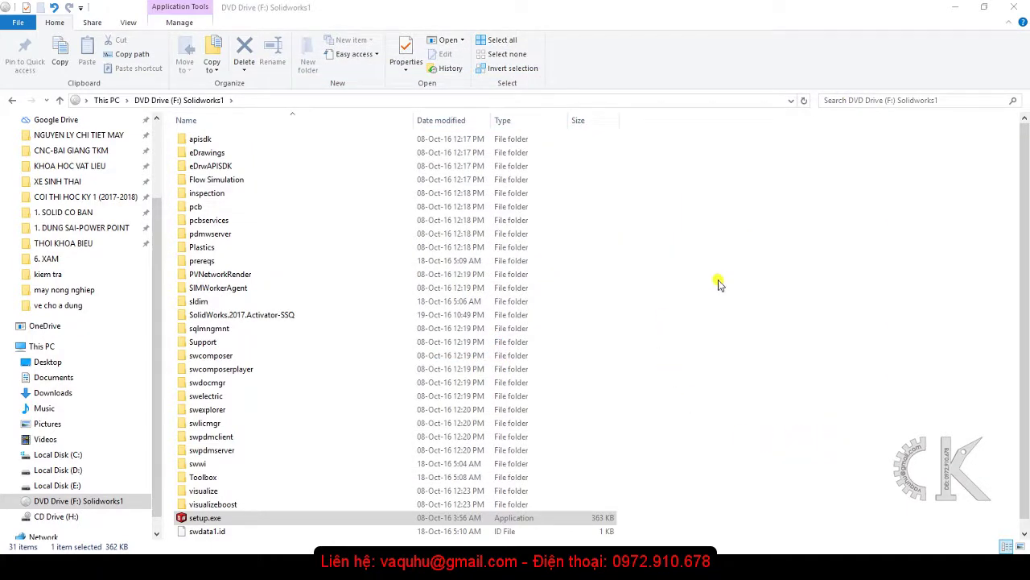
Open the SolidWorks.2017.Activator-SSQ folder and run SW.Activator.exe
left_click(277, 315)
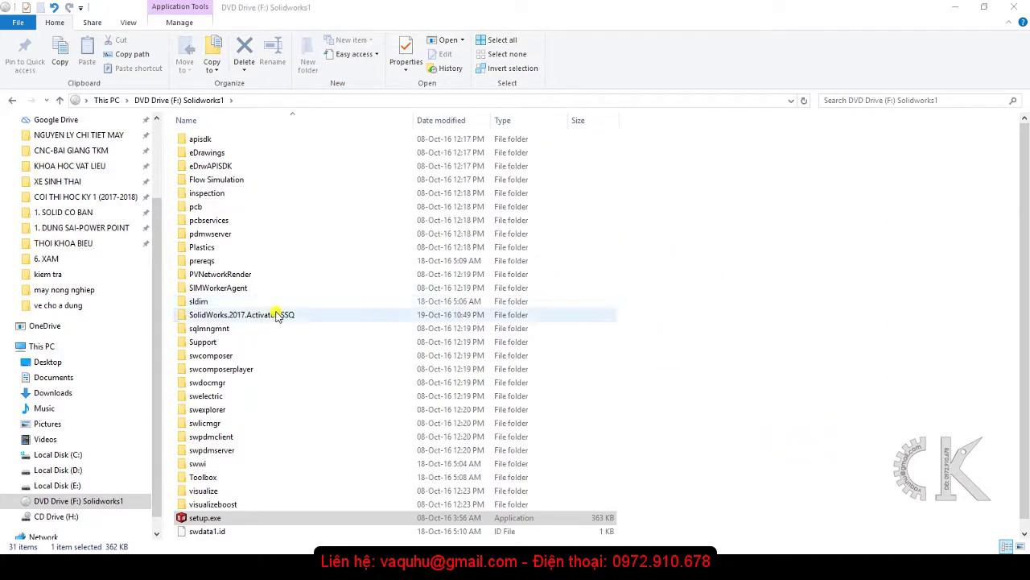
double_click(276, 315)
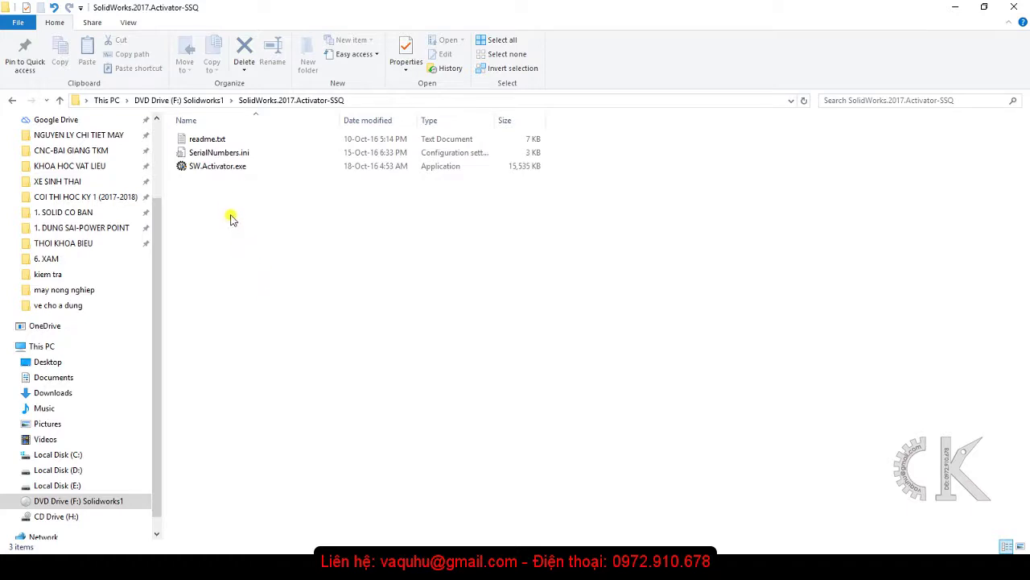
left_click(226, 169)
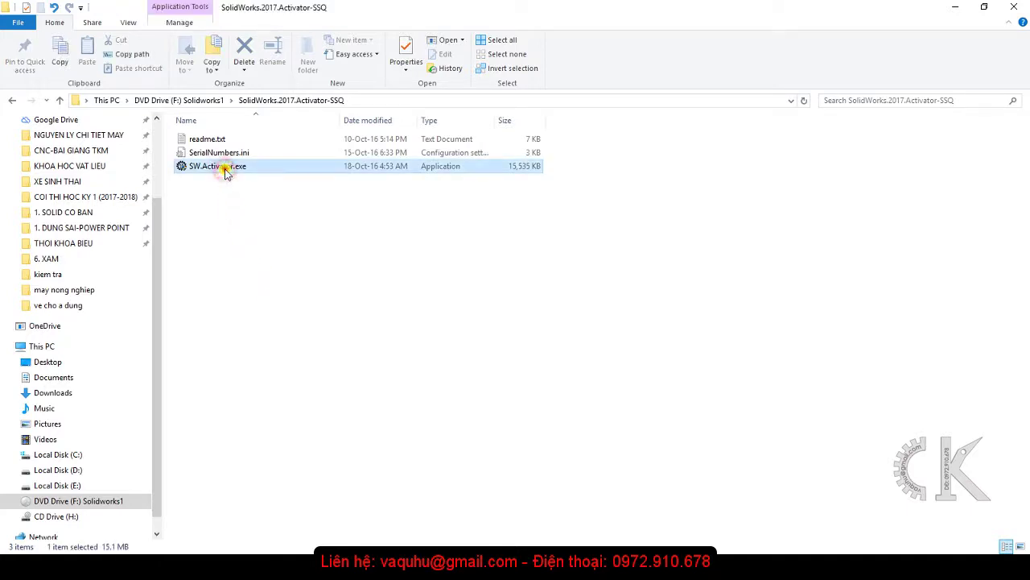
double_click(225, 169)
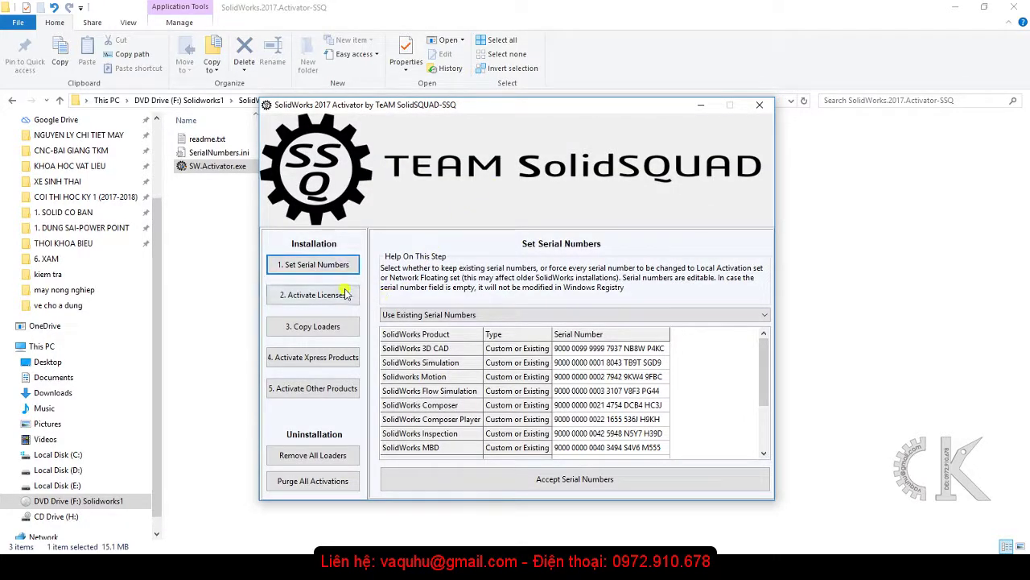
Copy the loaders into the installed SolidWorks 2017, confirm, and advance to step 4, Activate Xpress Products
left_click(351, 336)
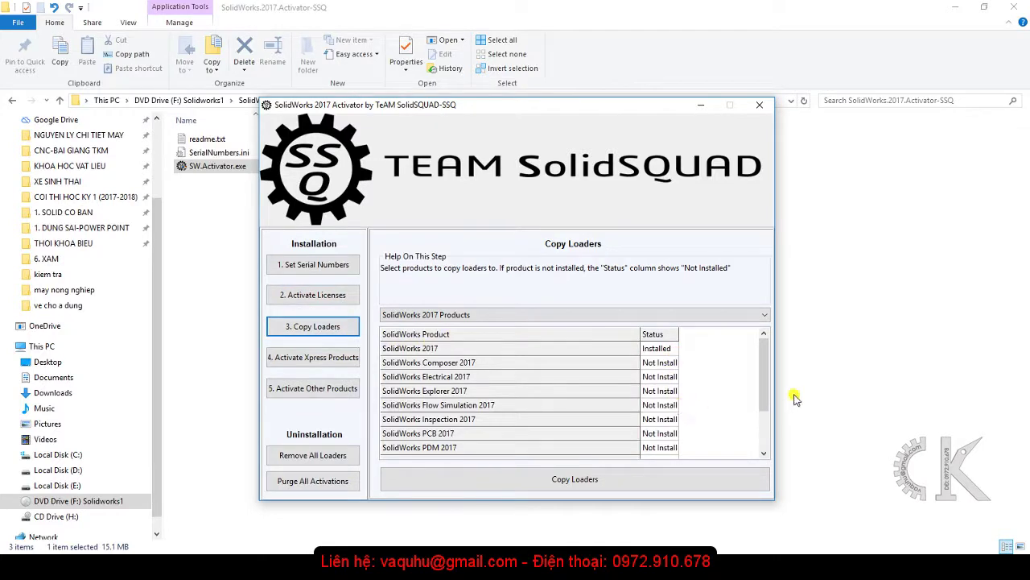
mouse_move(767, 374)
left_mouse_down()
mouse_move(761, 412)
mouse_move(761, 387)
left_mouse_up()
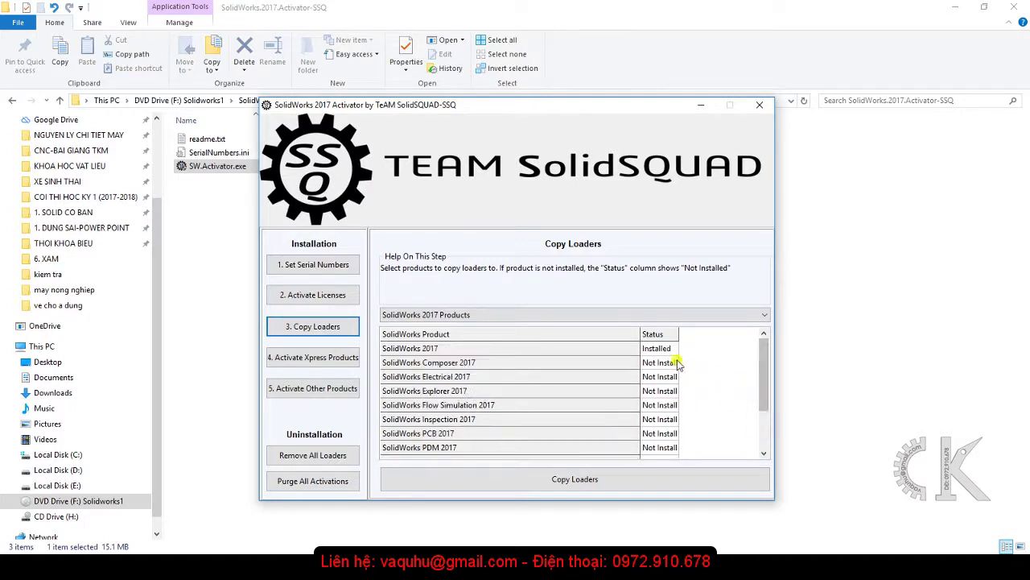
left_click(574, 479)
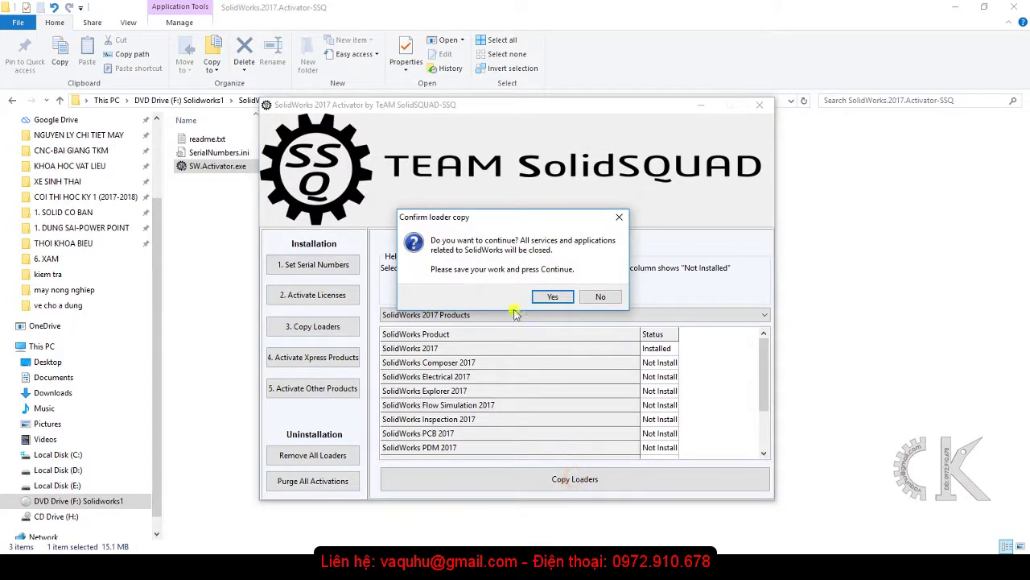
left_click(554, 297)
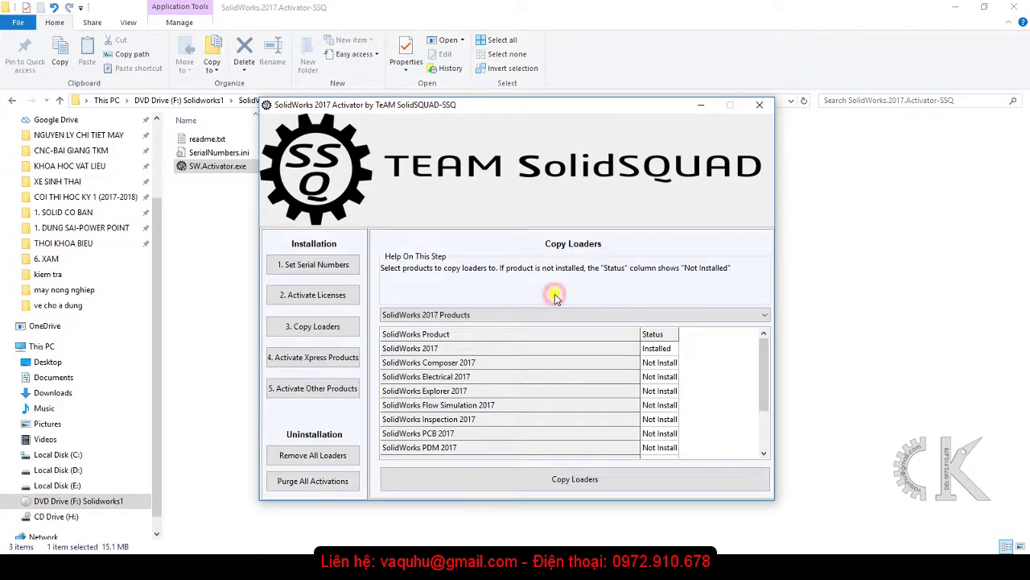
left_click(338, 358)
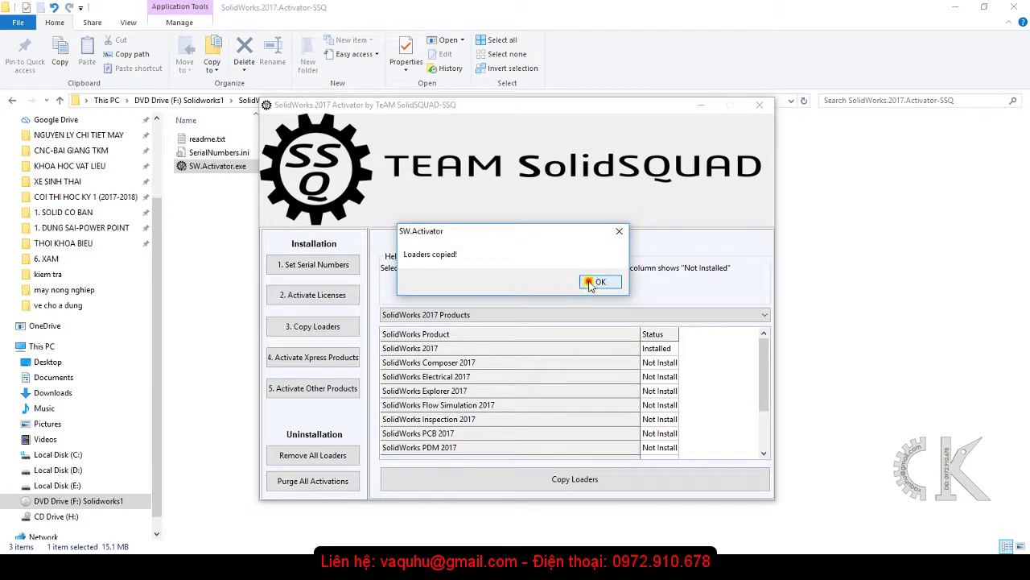
left_click(592, 282)
left_click(326, 362)
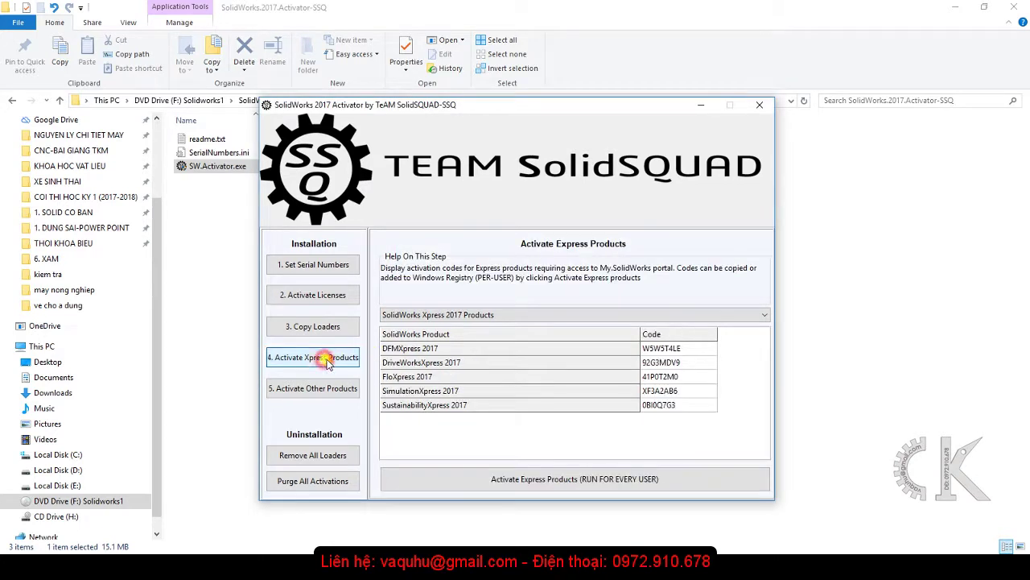
Deploy the activation codes for the Xpress products and confirm
left_click(586, 479)
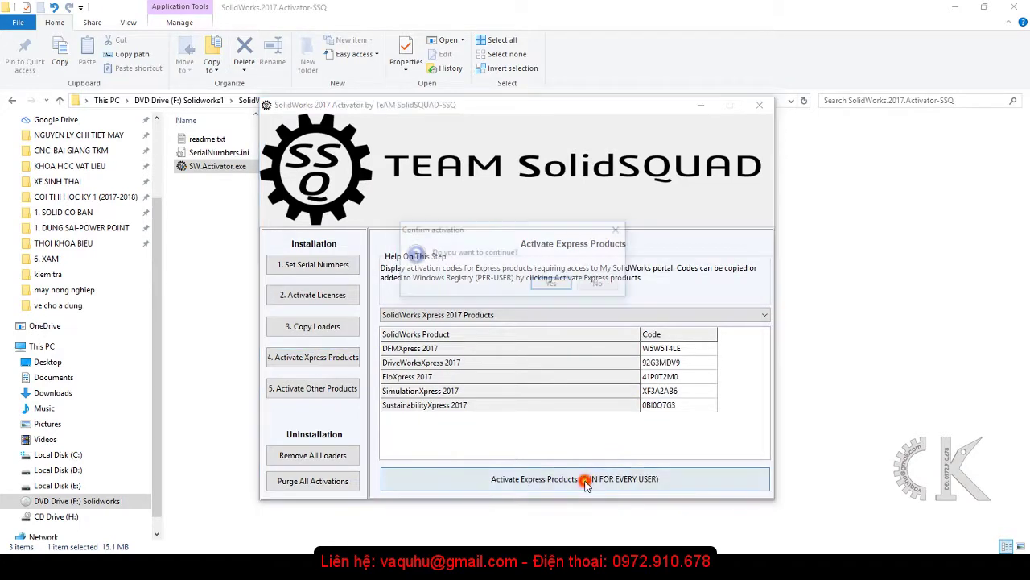
left_click(562, 287)
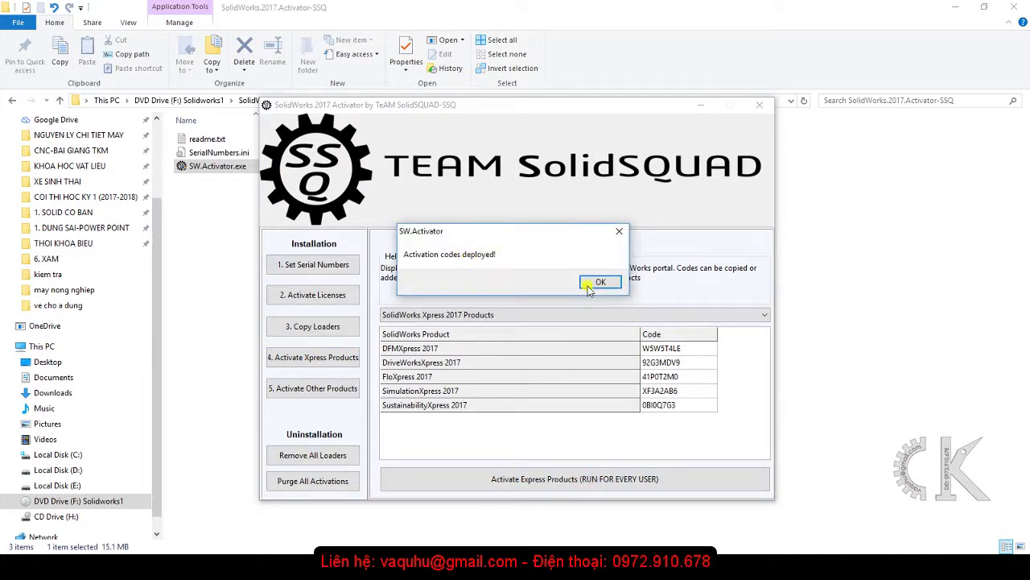
left_click(595, 284)
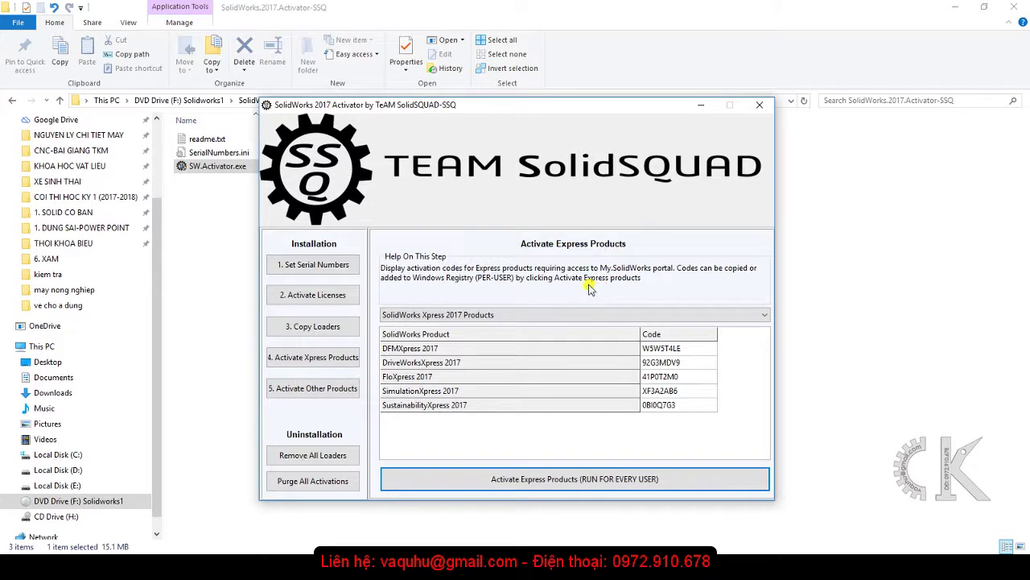
Activate the eDrawings and Workgroup PDM Viewer products, then close the activator
left_click(346, 392)
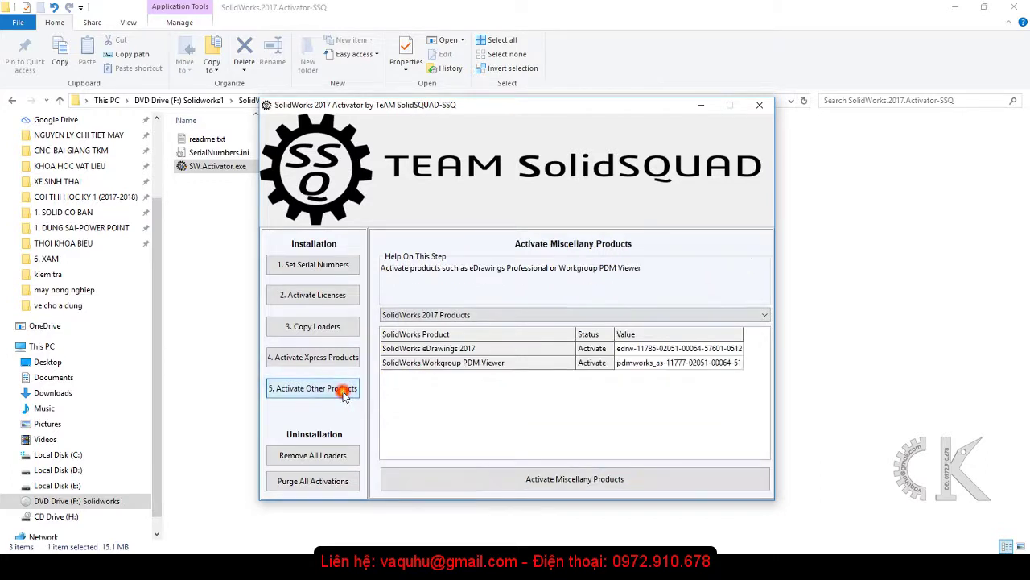
left_click(578, 477)
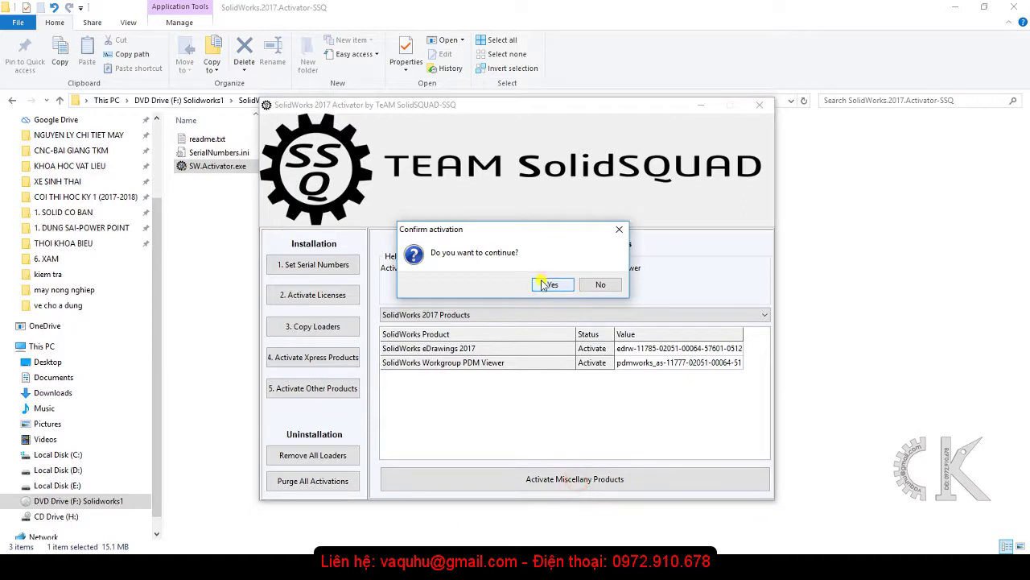
left_click(550, 286)
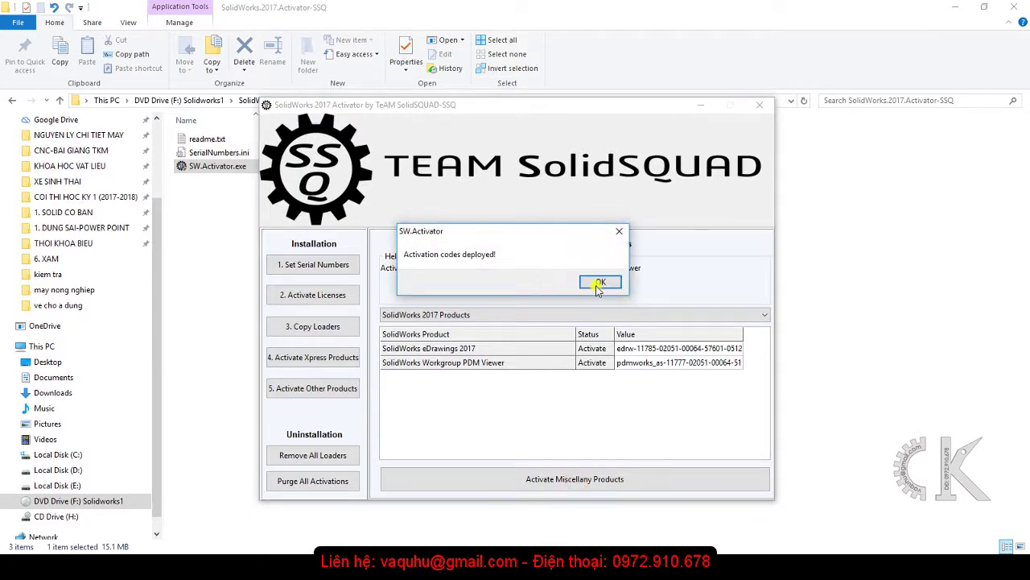
left_click(594, 282)
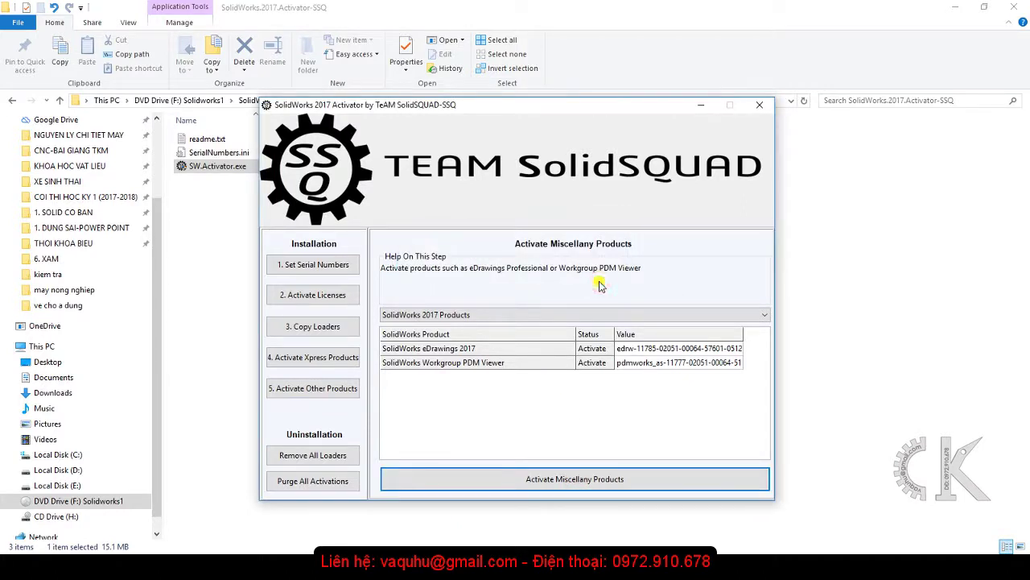
left_click(762, 105)
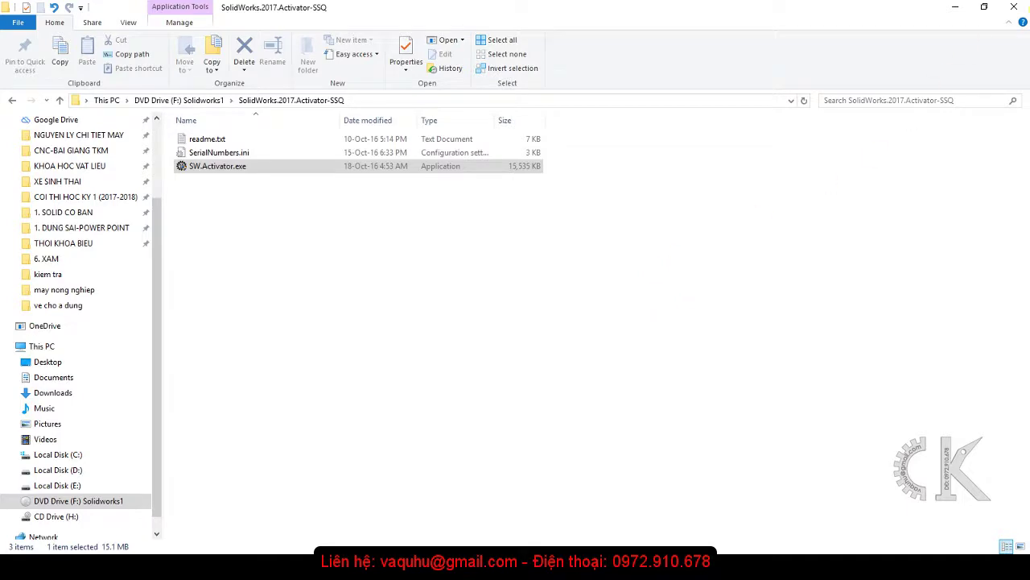
Minimize Explorer, scroll whatsnew.pdf back to its cover page, and close Foxit Reader
left_click(955, 7)
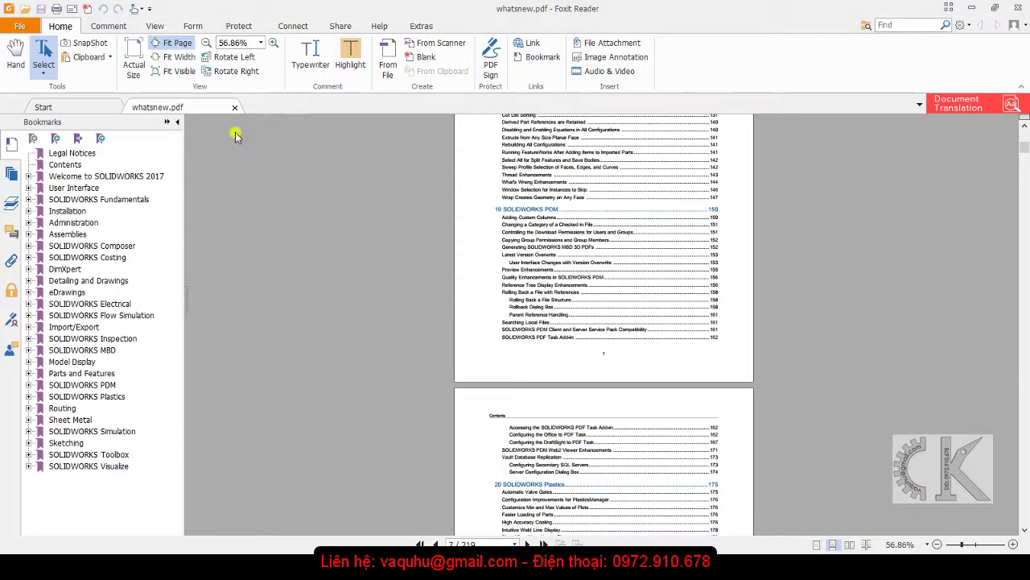
scroll(690, 300, "up", 3)
scroll(690, 300, "up", 3)
scroll(691, 300, "up", 3)
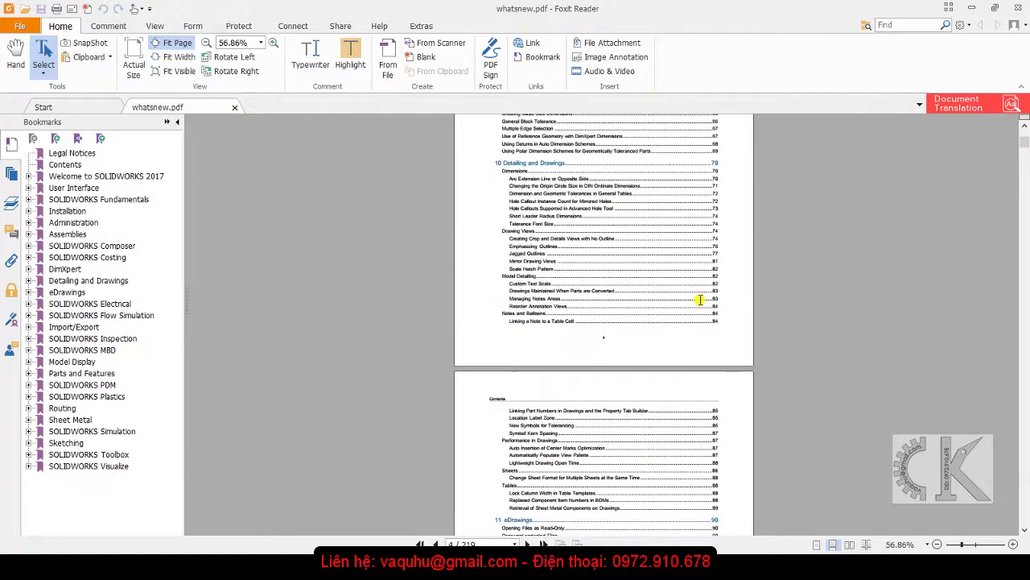
scroll(696, 299, "up", 3)
left_click_drag(1025, 142, 1025, 127)
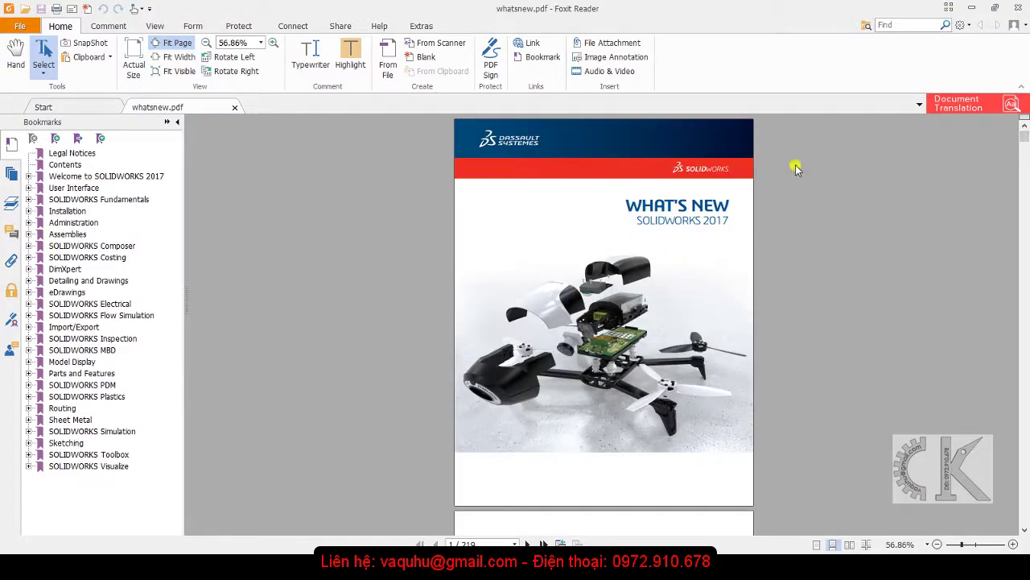
left_click(1021, 7)
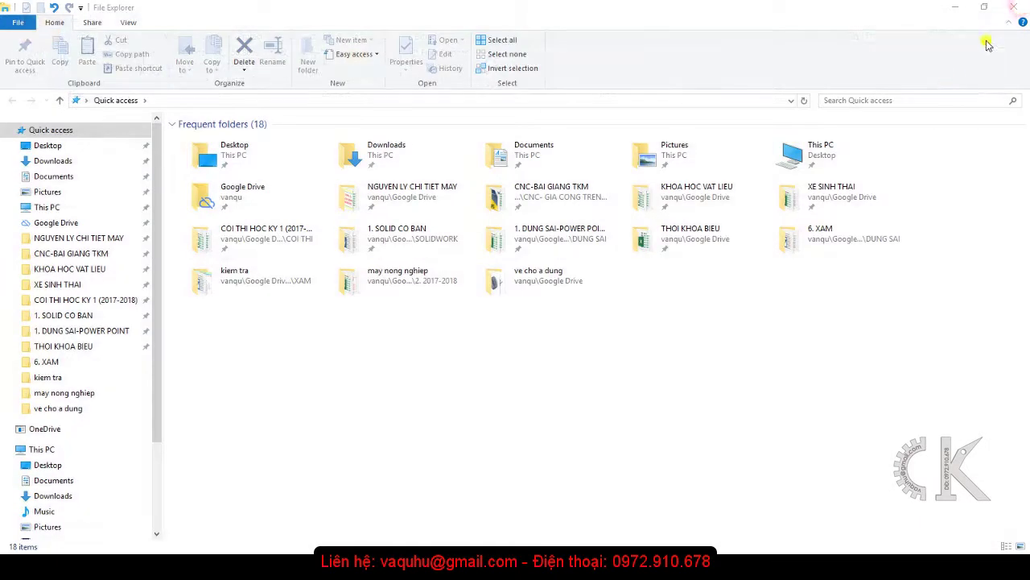
Move the SOLIDWORKS 2017 desktop shortcut to the top centre and launch SolidWorks 2017 from it
left_click(959, 11)
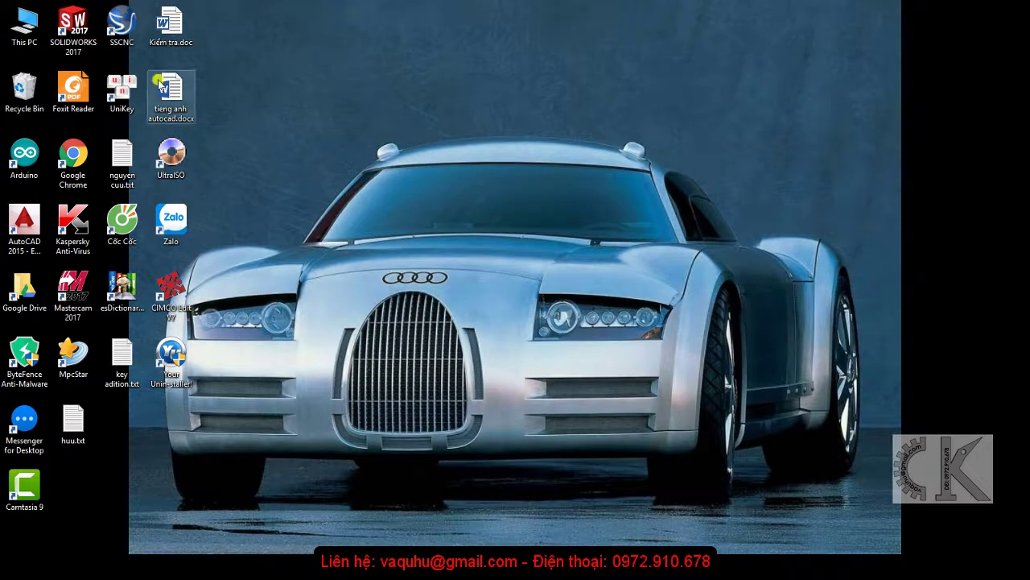
left_click_drag(76, 26, 372, 33)
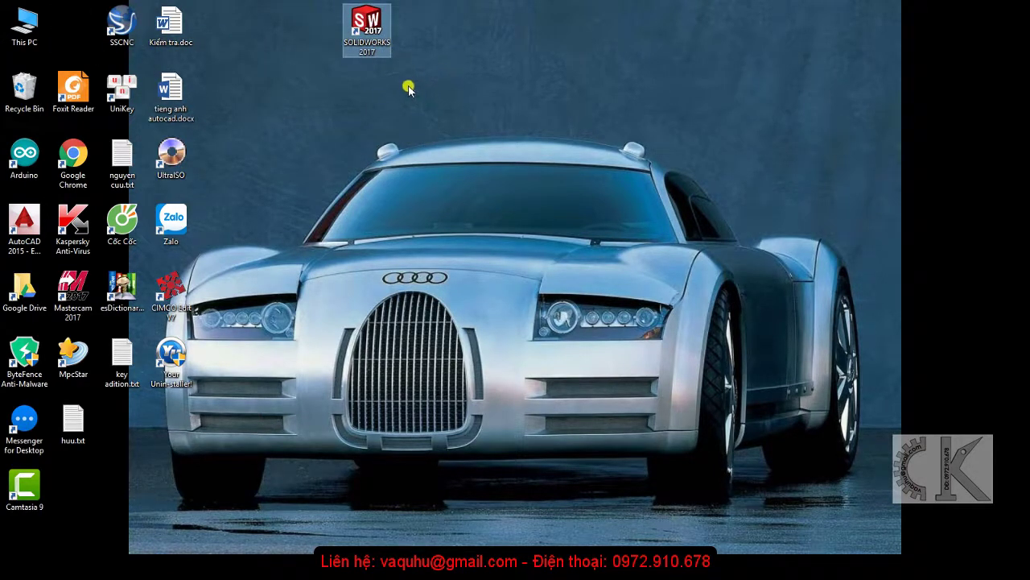
double_click(376, 33)
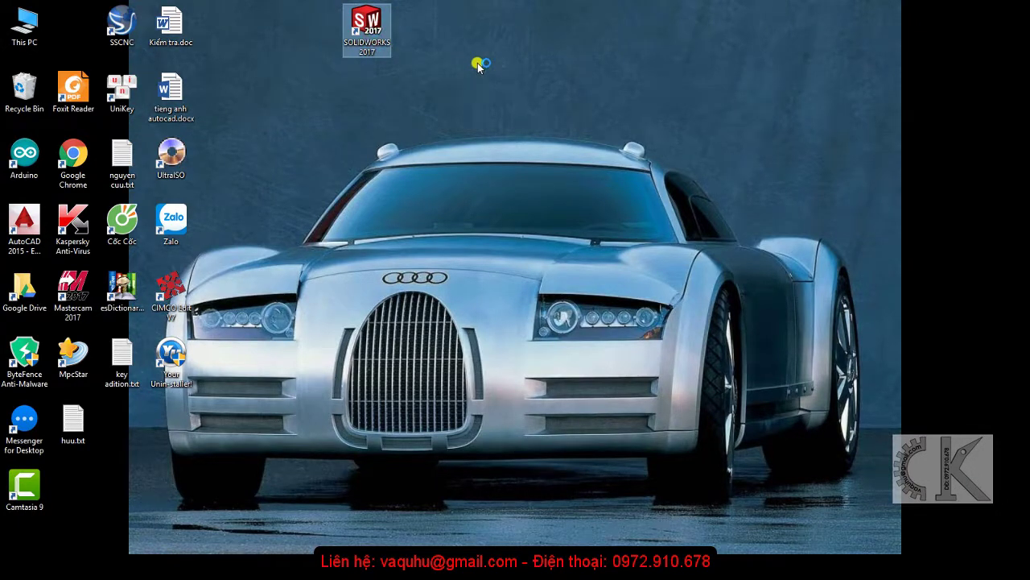